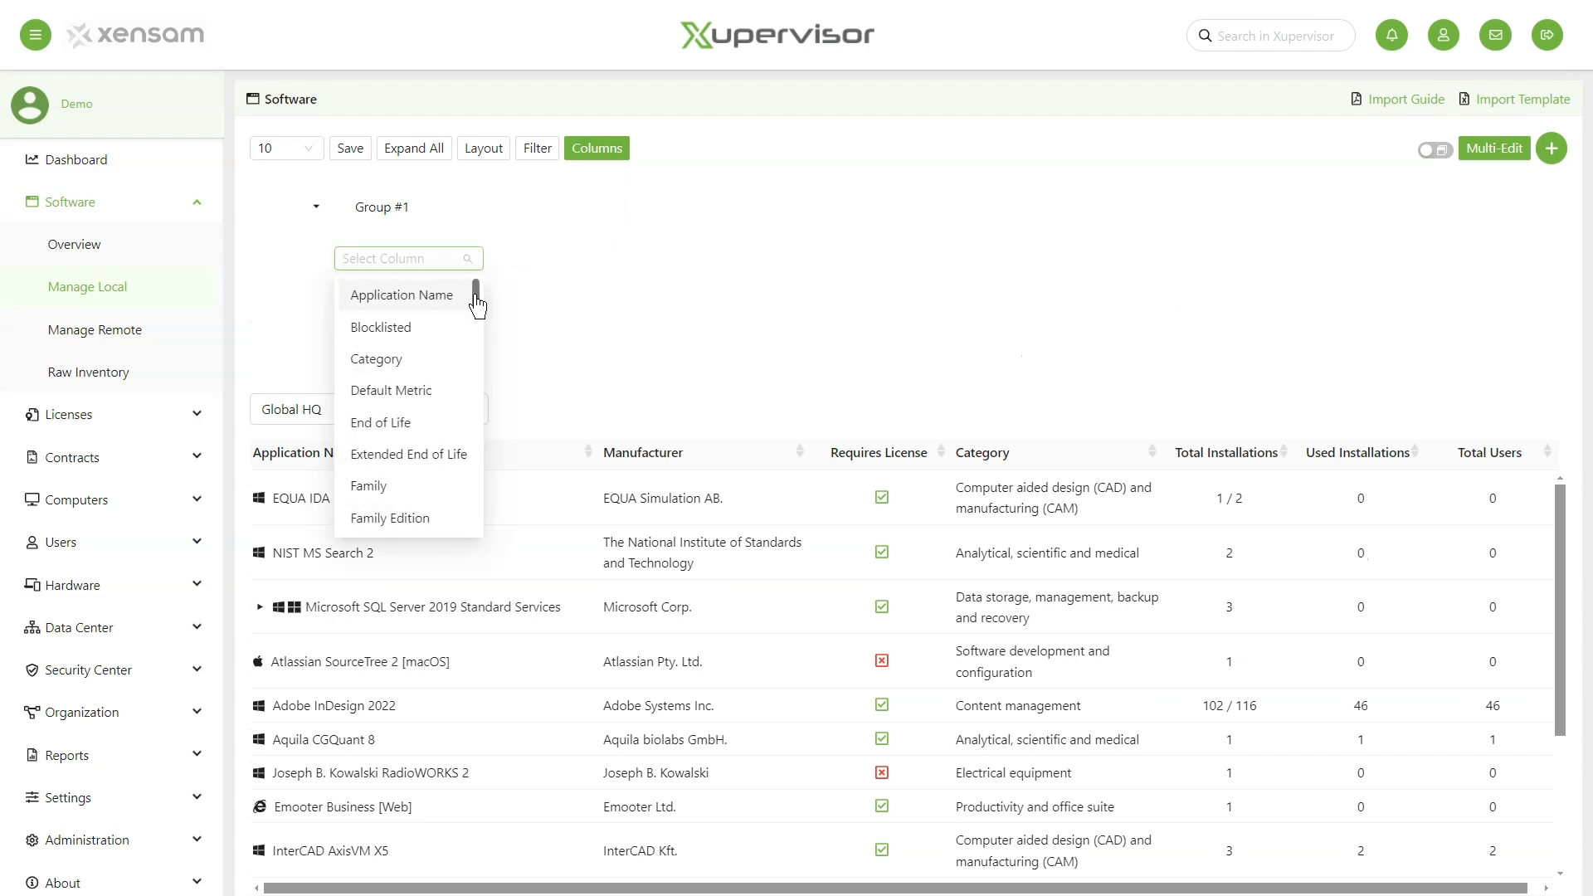
# - Filter the software list in Group #1 to entries whose Manufacturer contains Microsoft
pyautogui.moveTo(476, 305); pyautogui.dragTo(481, 422)
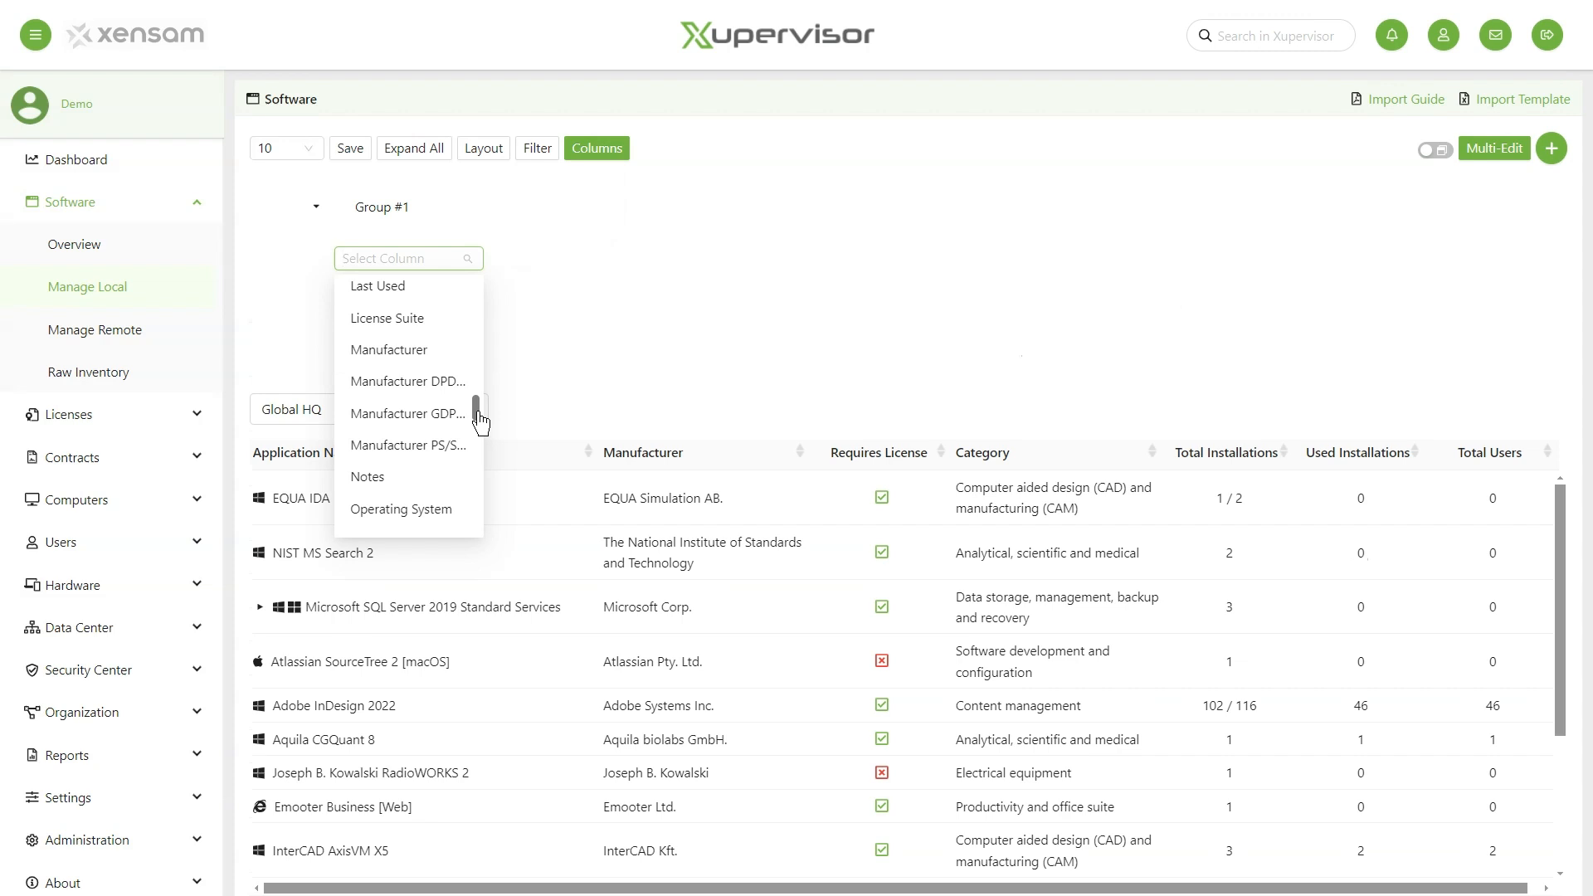
pyautogui.write('manu')
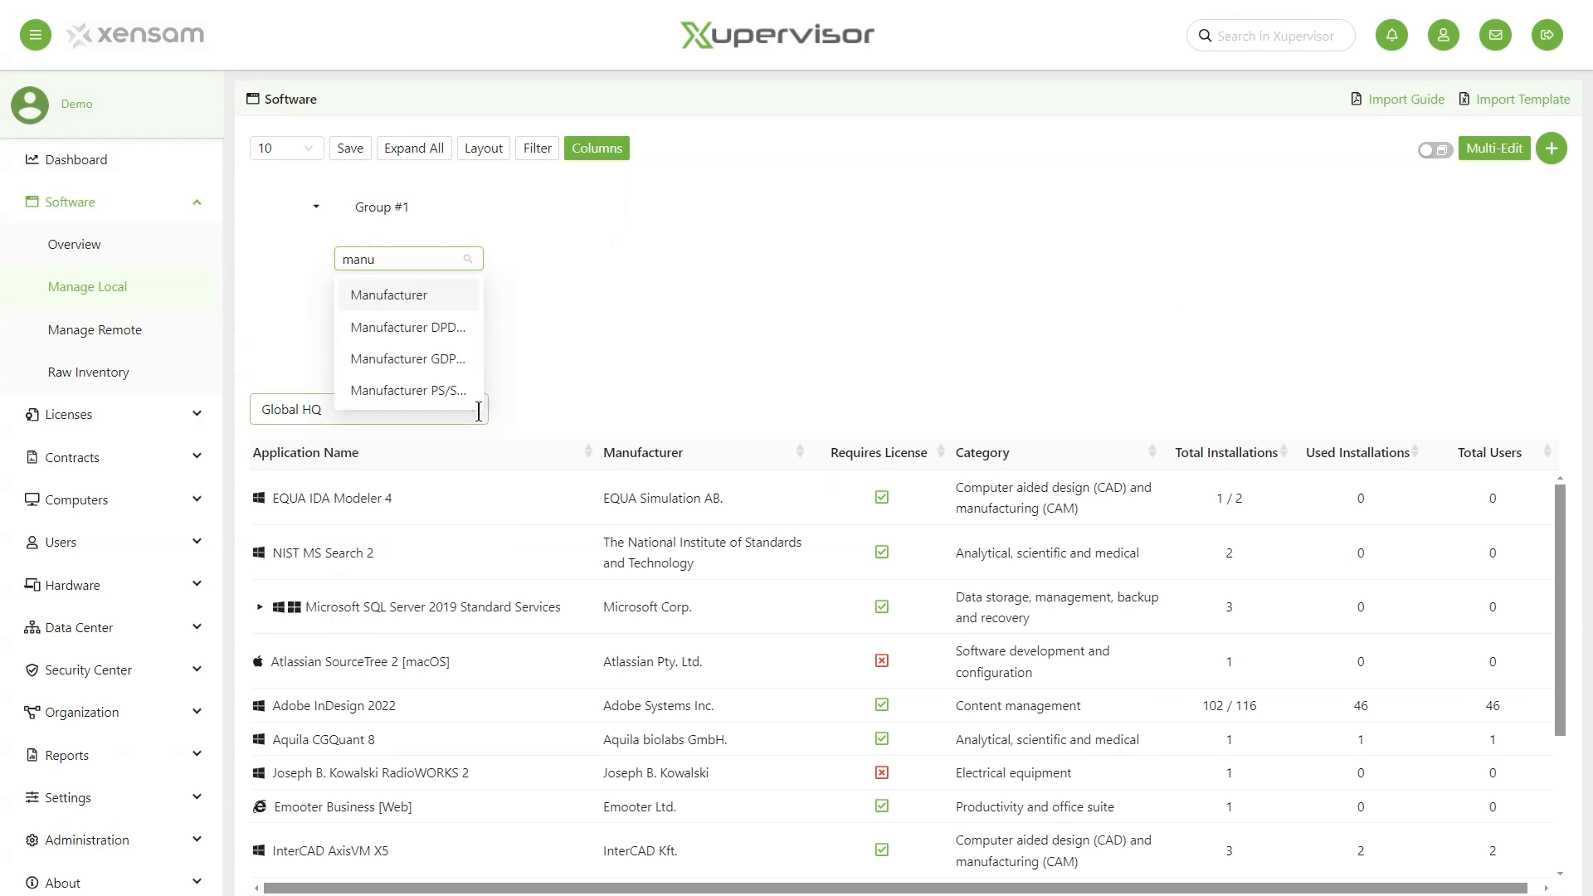
pyautogui.click(398, 296)
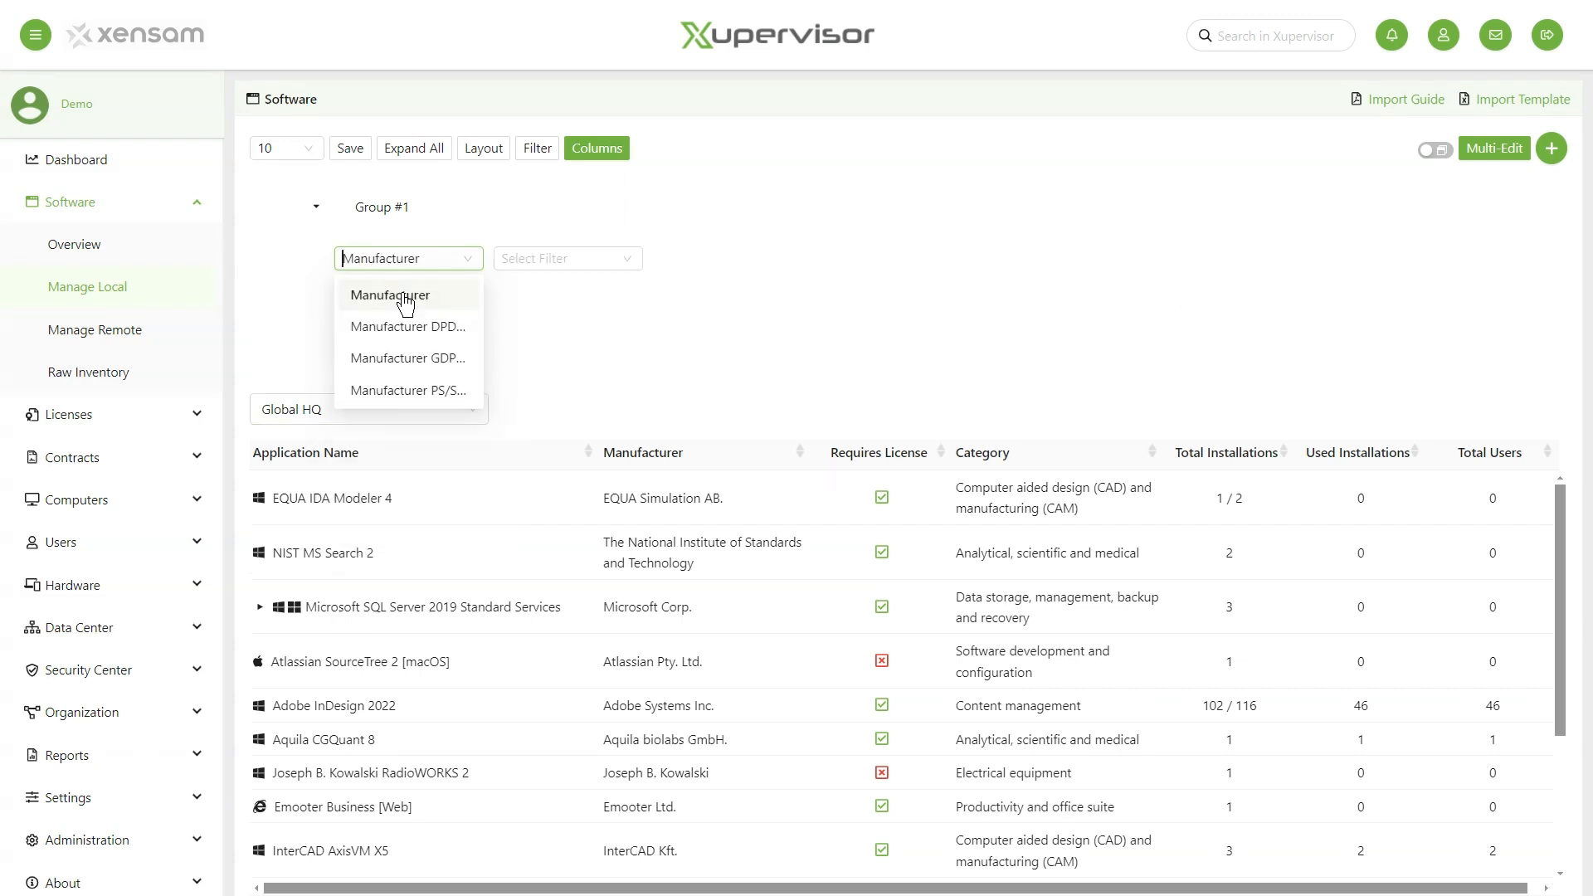
pyautogui.click(547, 260)
pyautogui.click(548, 361)
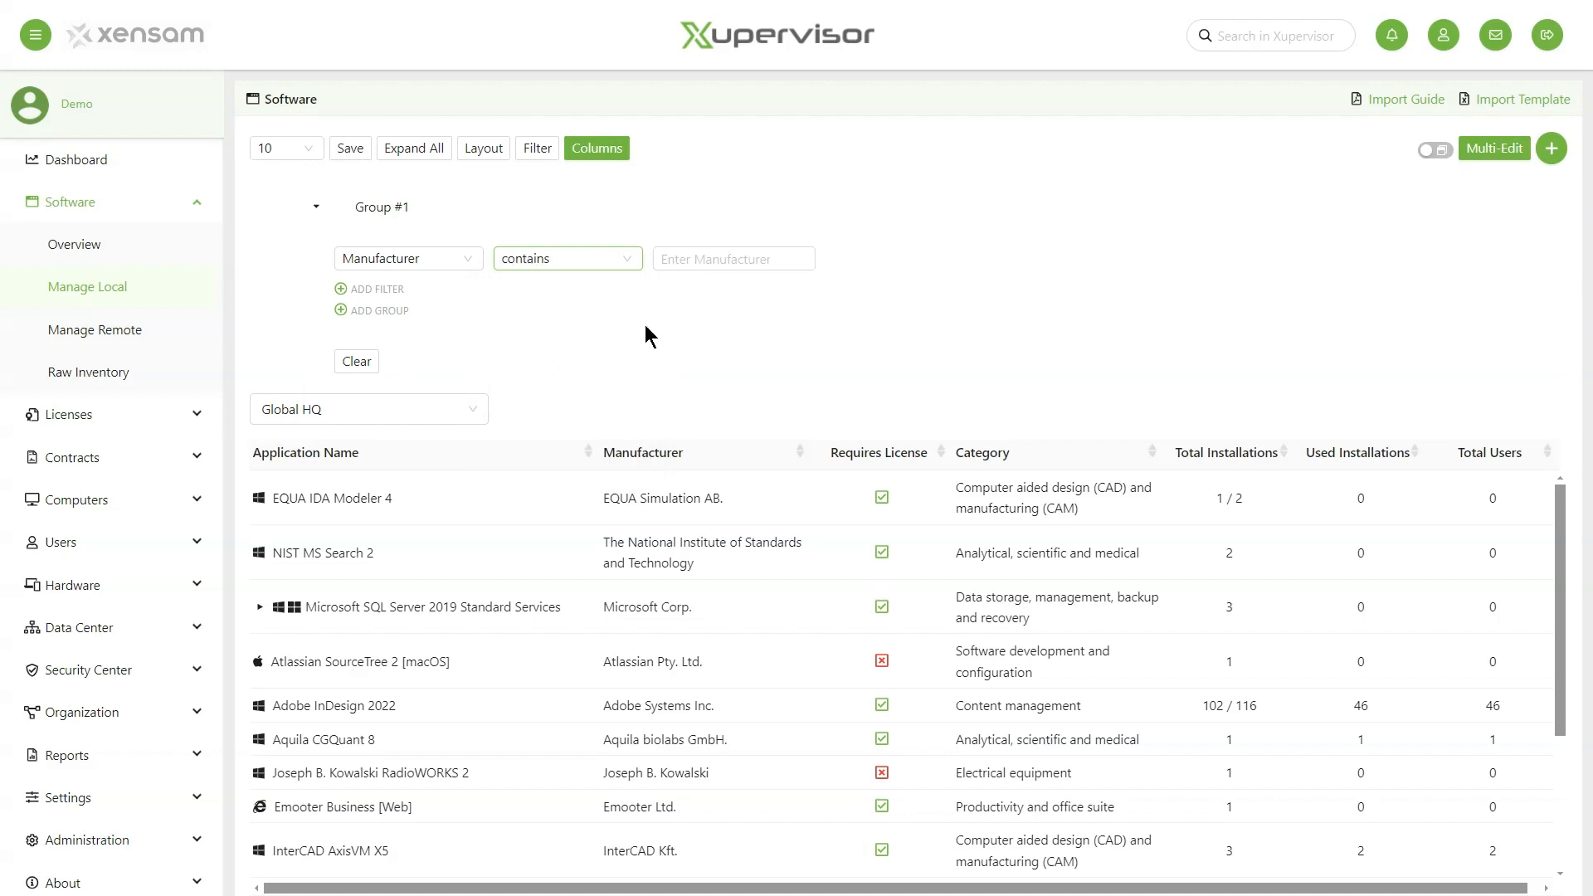
pyautogui.click(694, 260)
pyautogui.write('Microsoft')
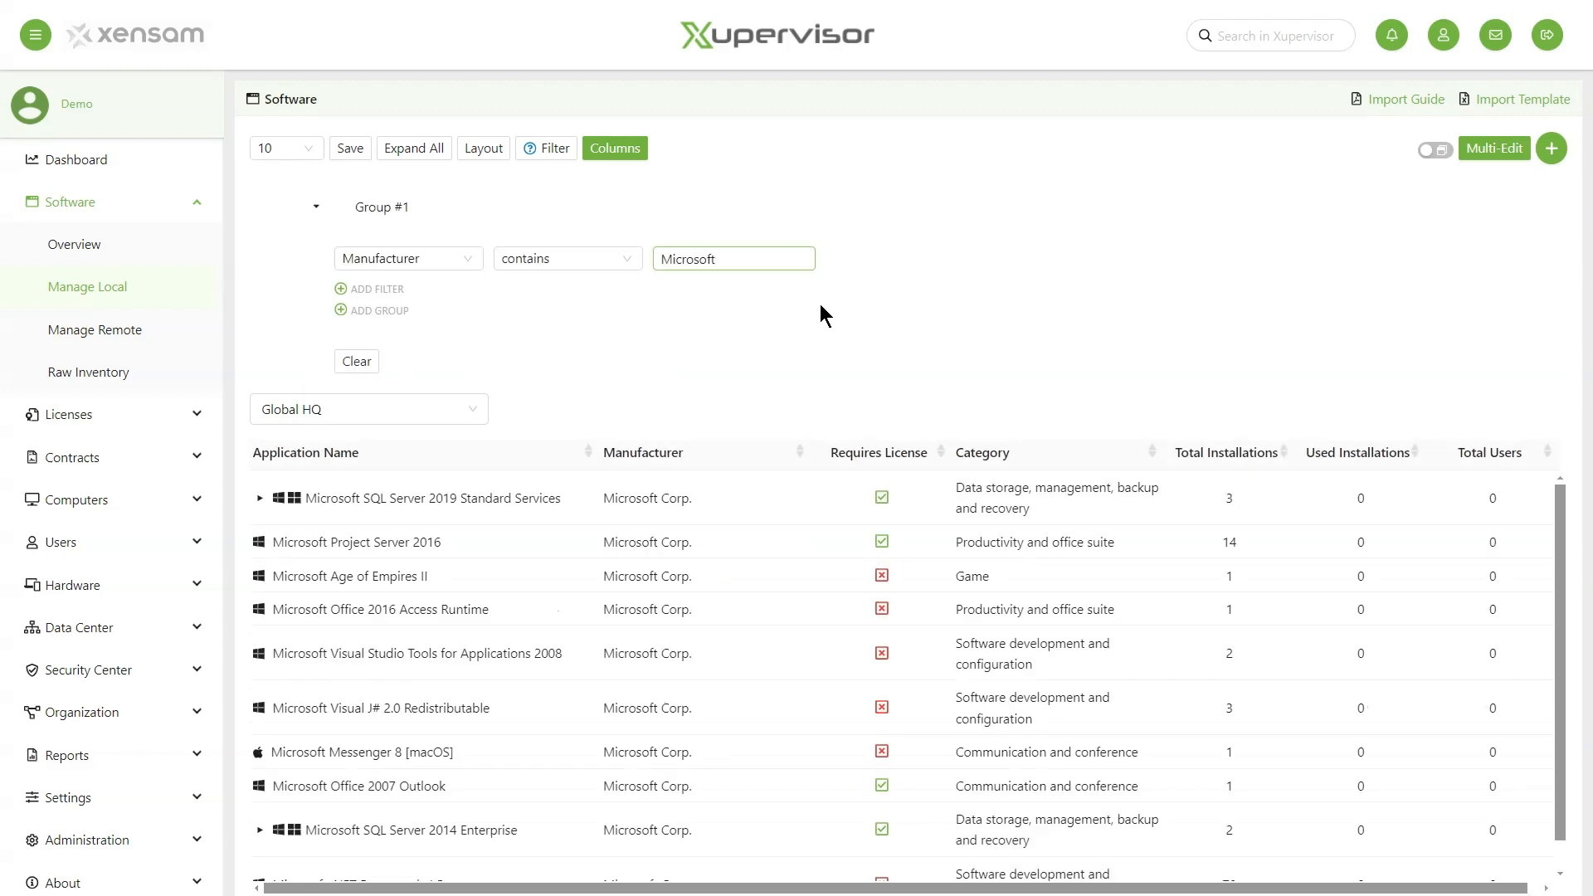
# - Add a second Group #1 filter, Manufacturer contains Adobe, and show results matching any of that group's criteria
pyautogui.click(392, 290)
pyautogui.click(394, 289)
pyautogui.write('manu')
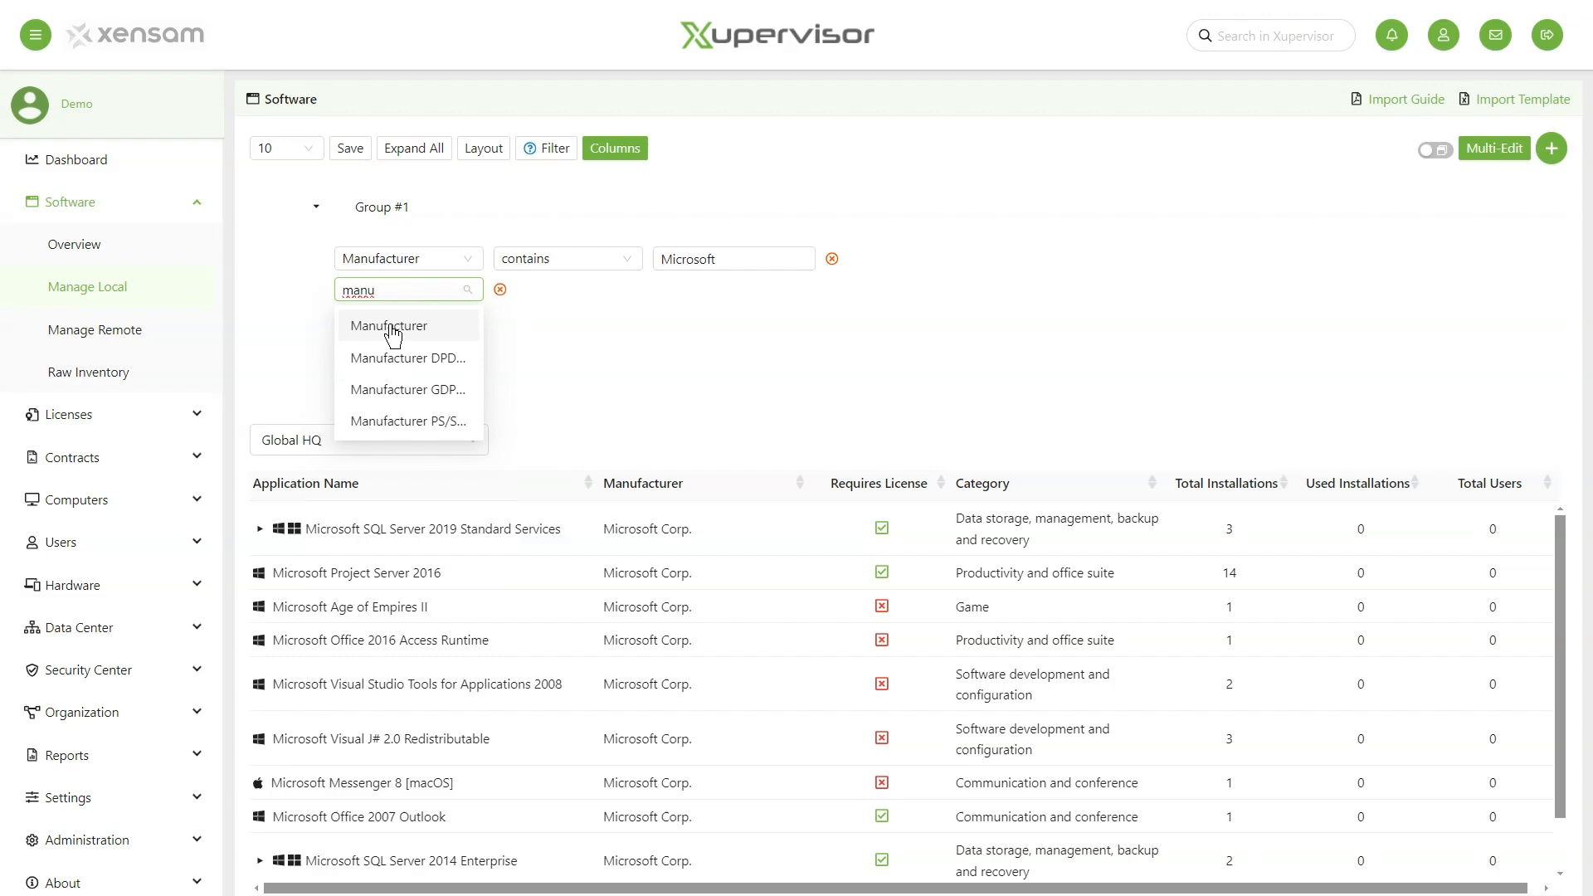
pyautogui.click(390, 327)
pyautogui.click(527, 291)
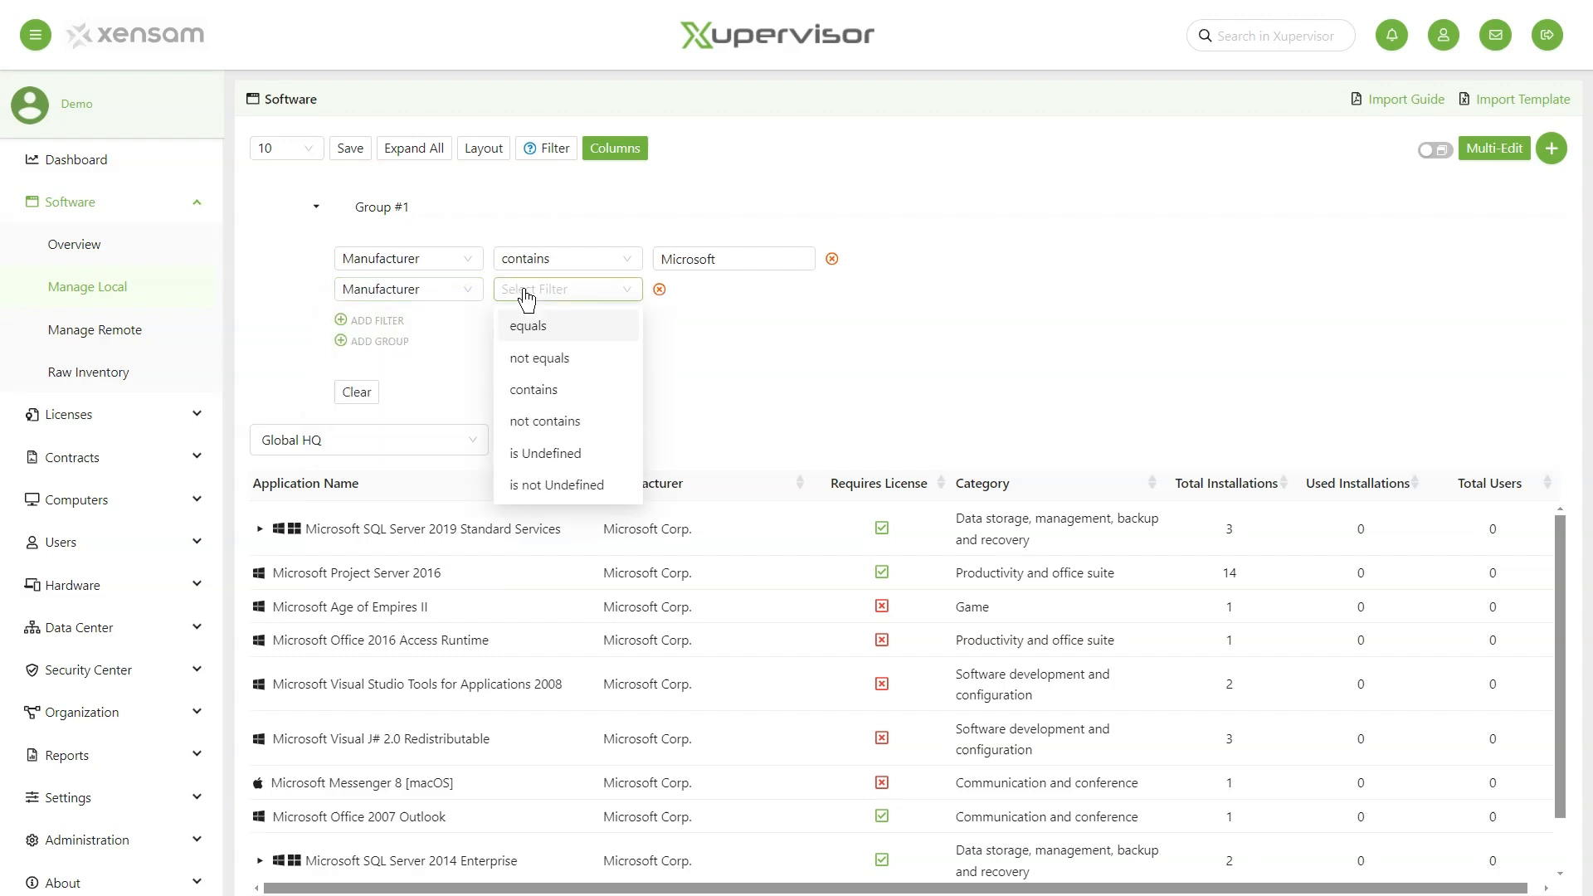
pyautogui.click(546, 387)
pyautogui.click(701, 299)
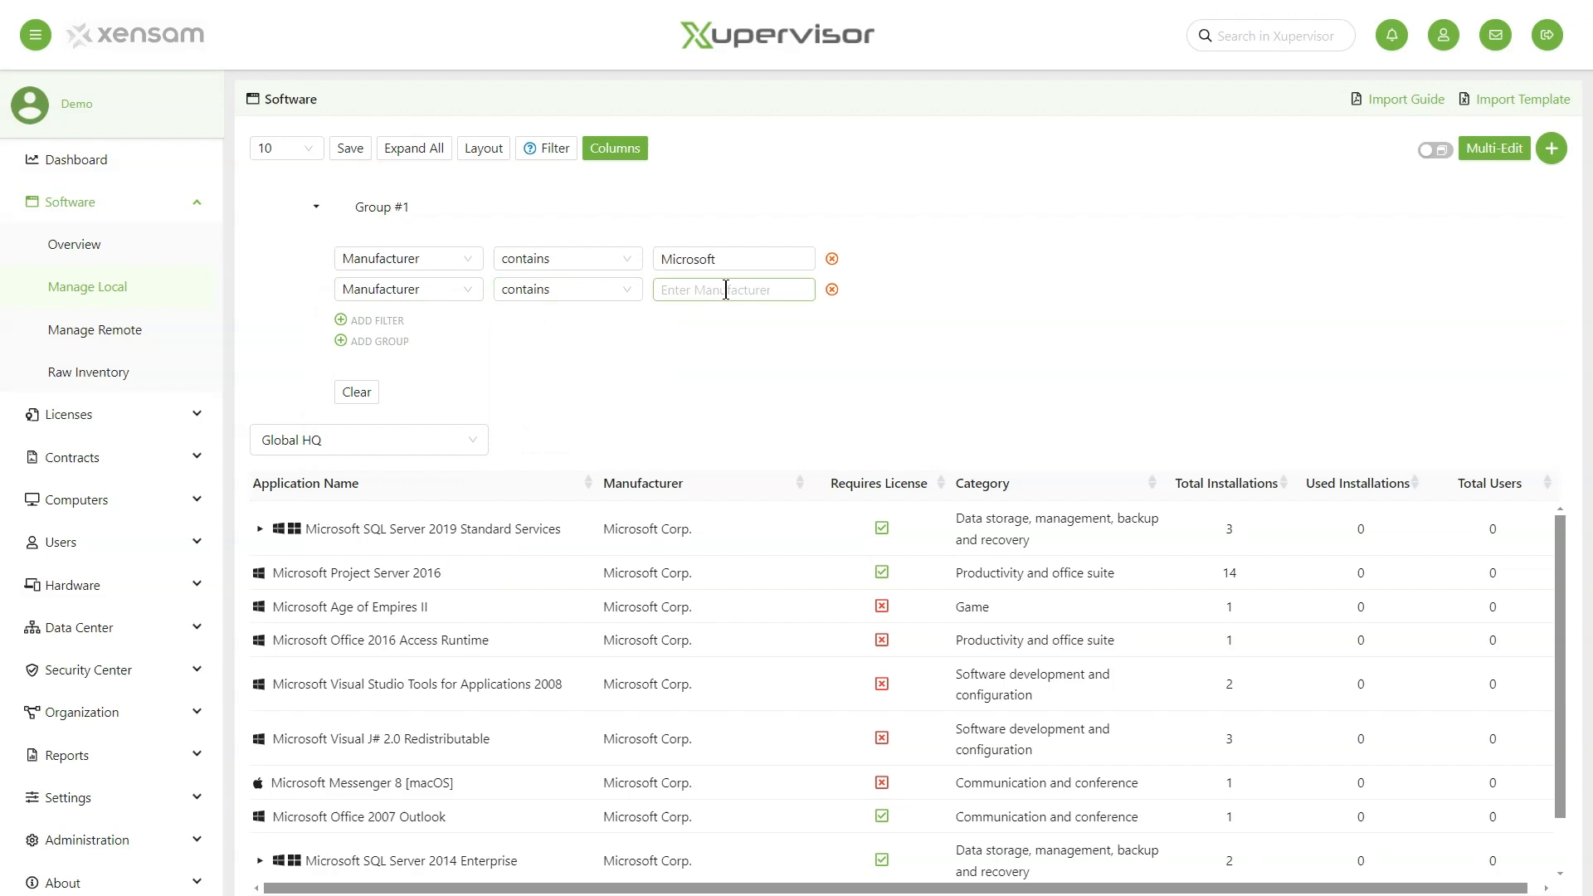
pyautogui.write('Adobe')
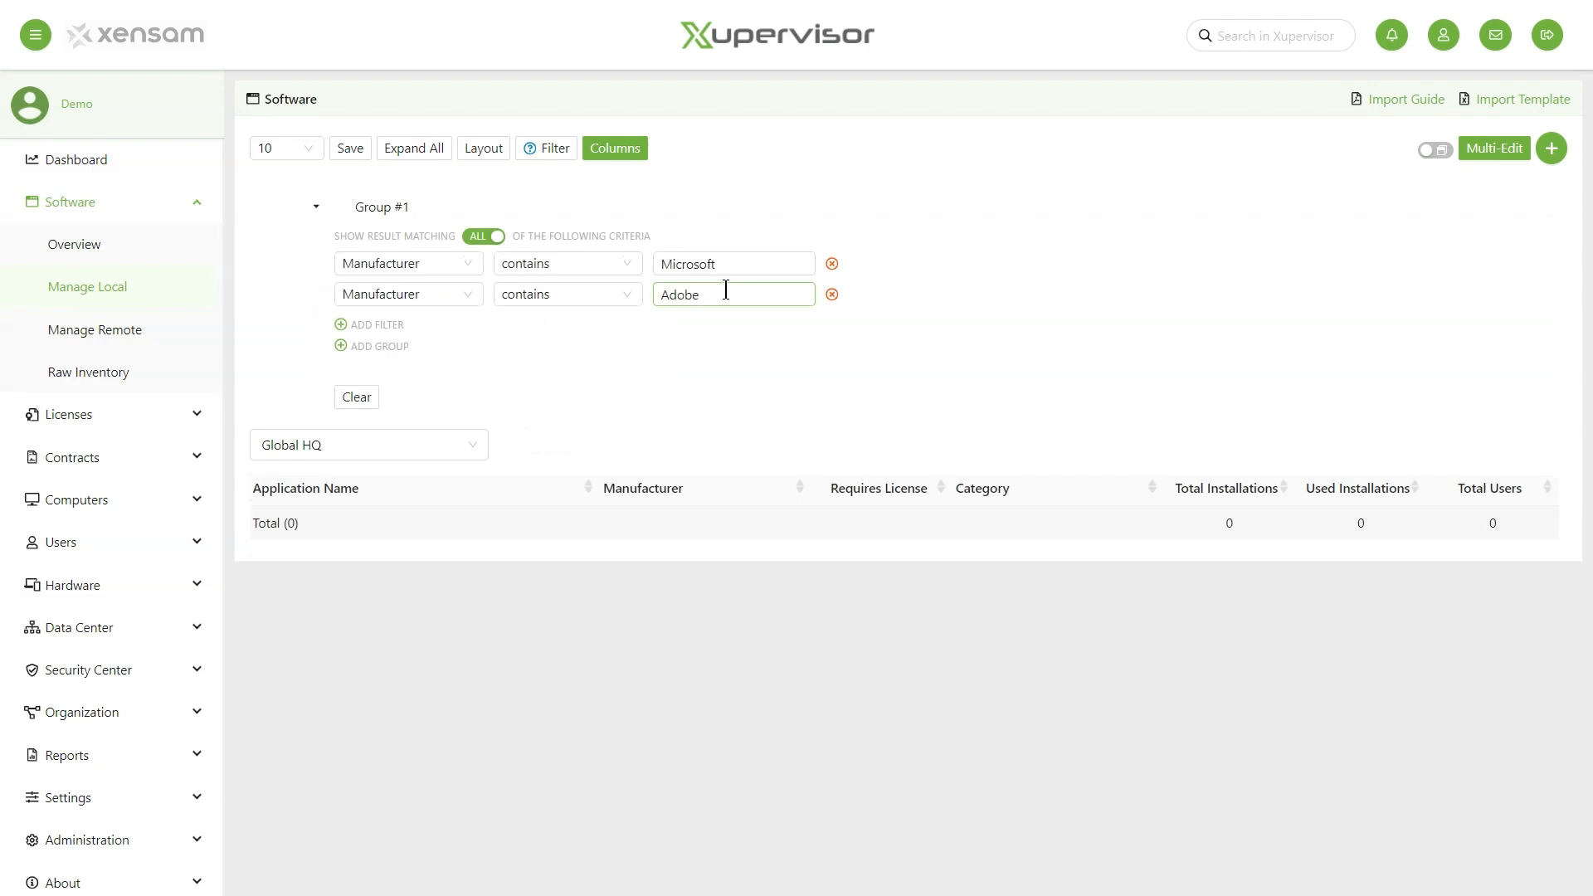
pyautogui.click(484, 240)
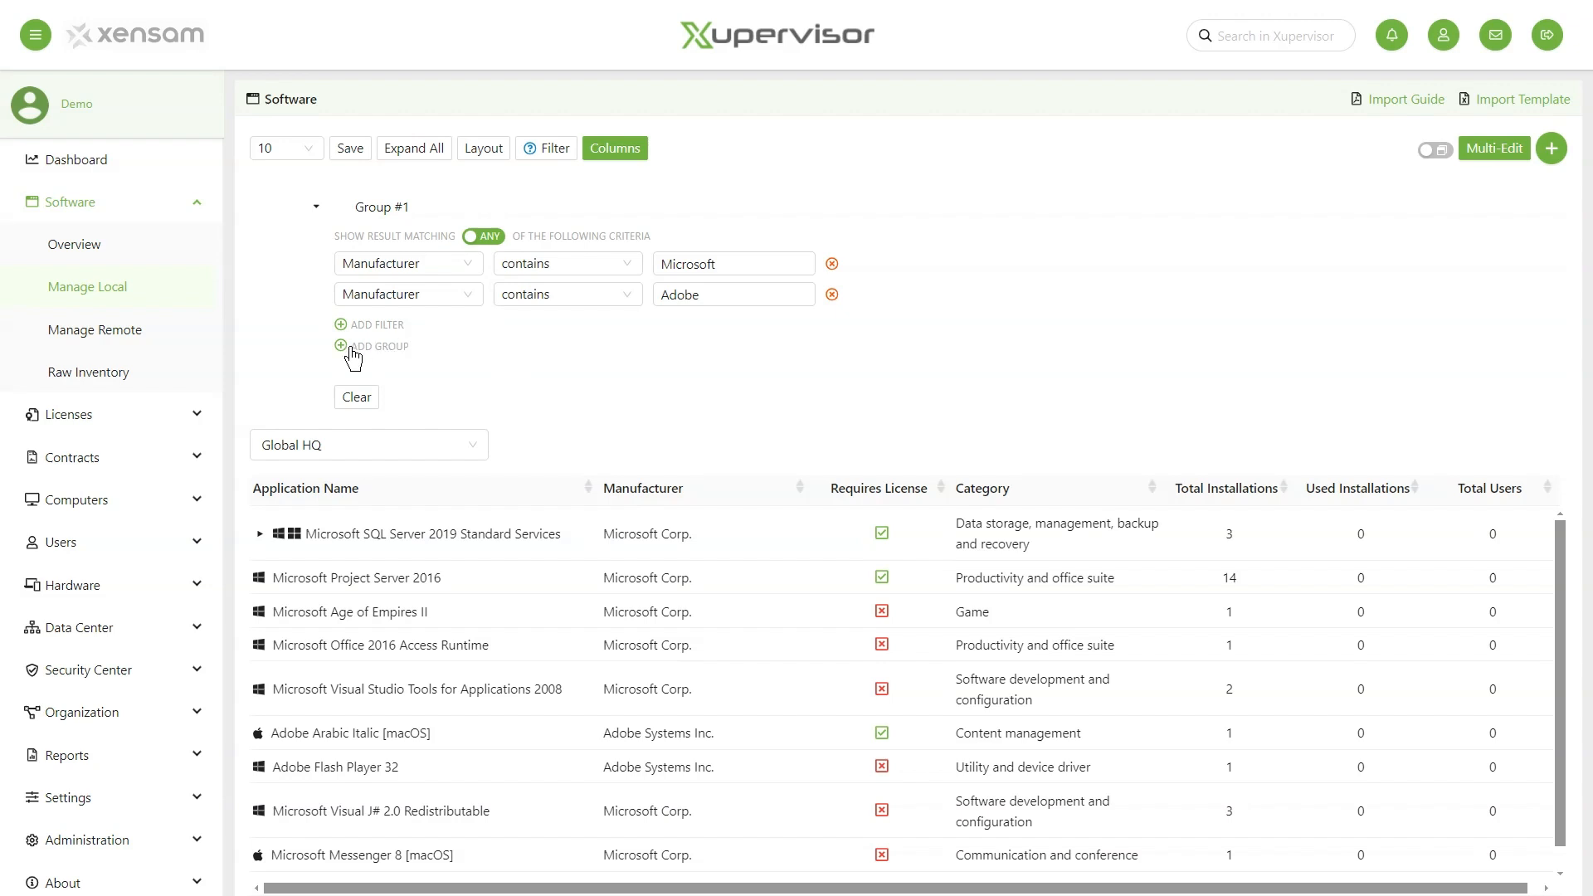
# - Add a second filter group with the condition Requires License is True
pyautogui.click(355, 349)
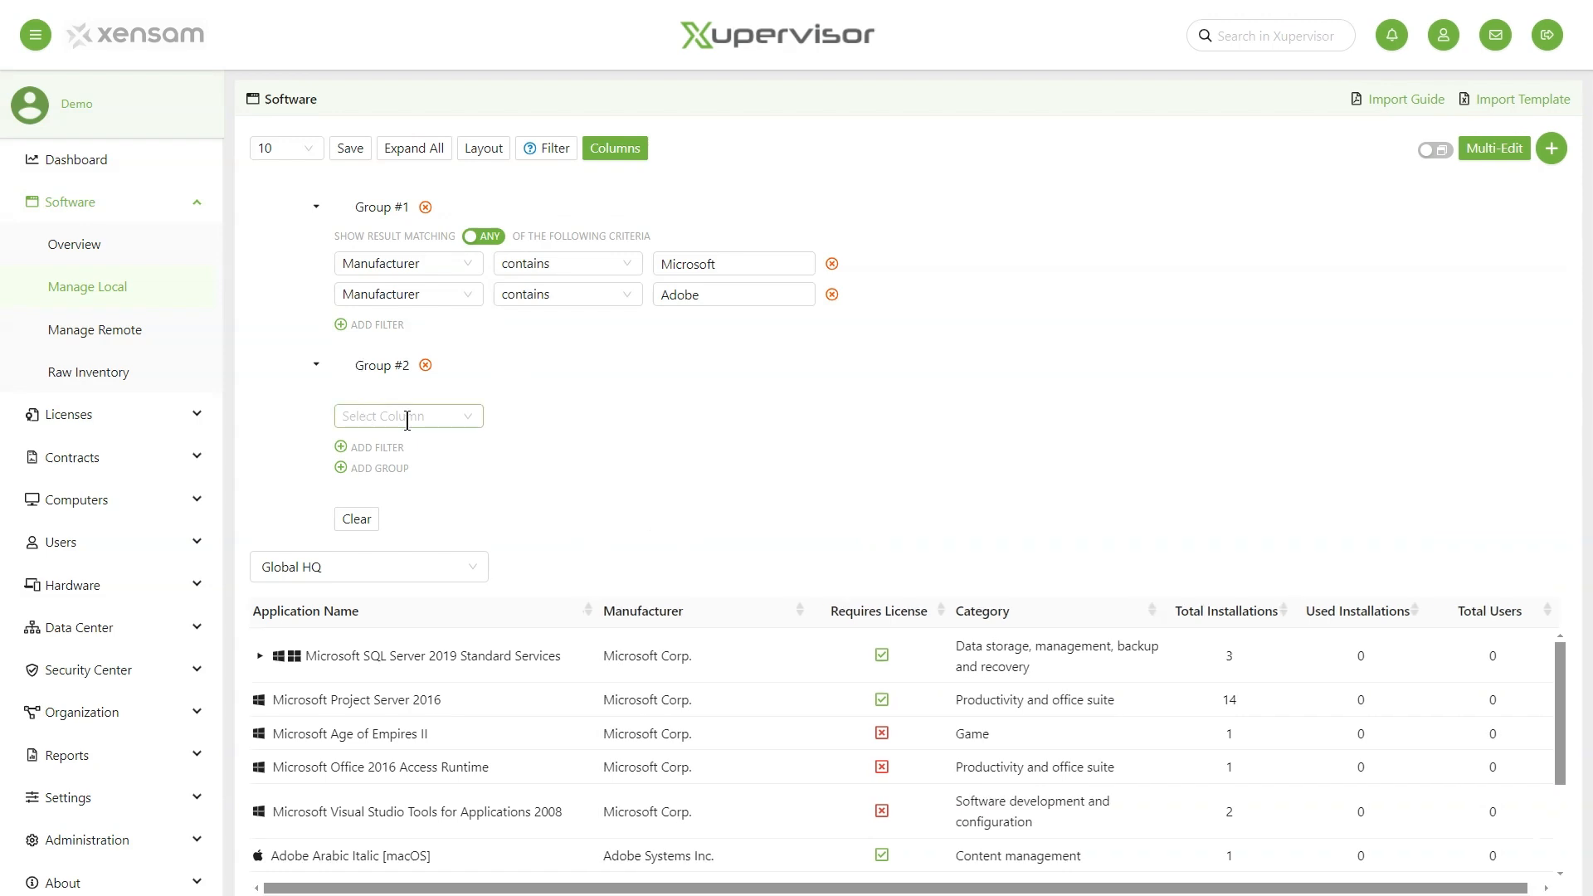
pyautogui.click(449, 417)
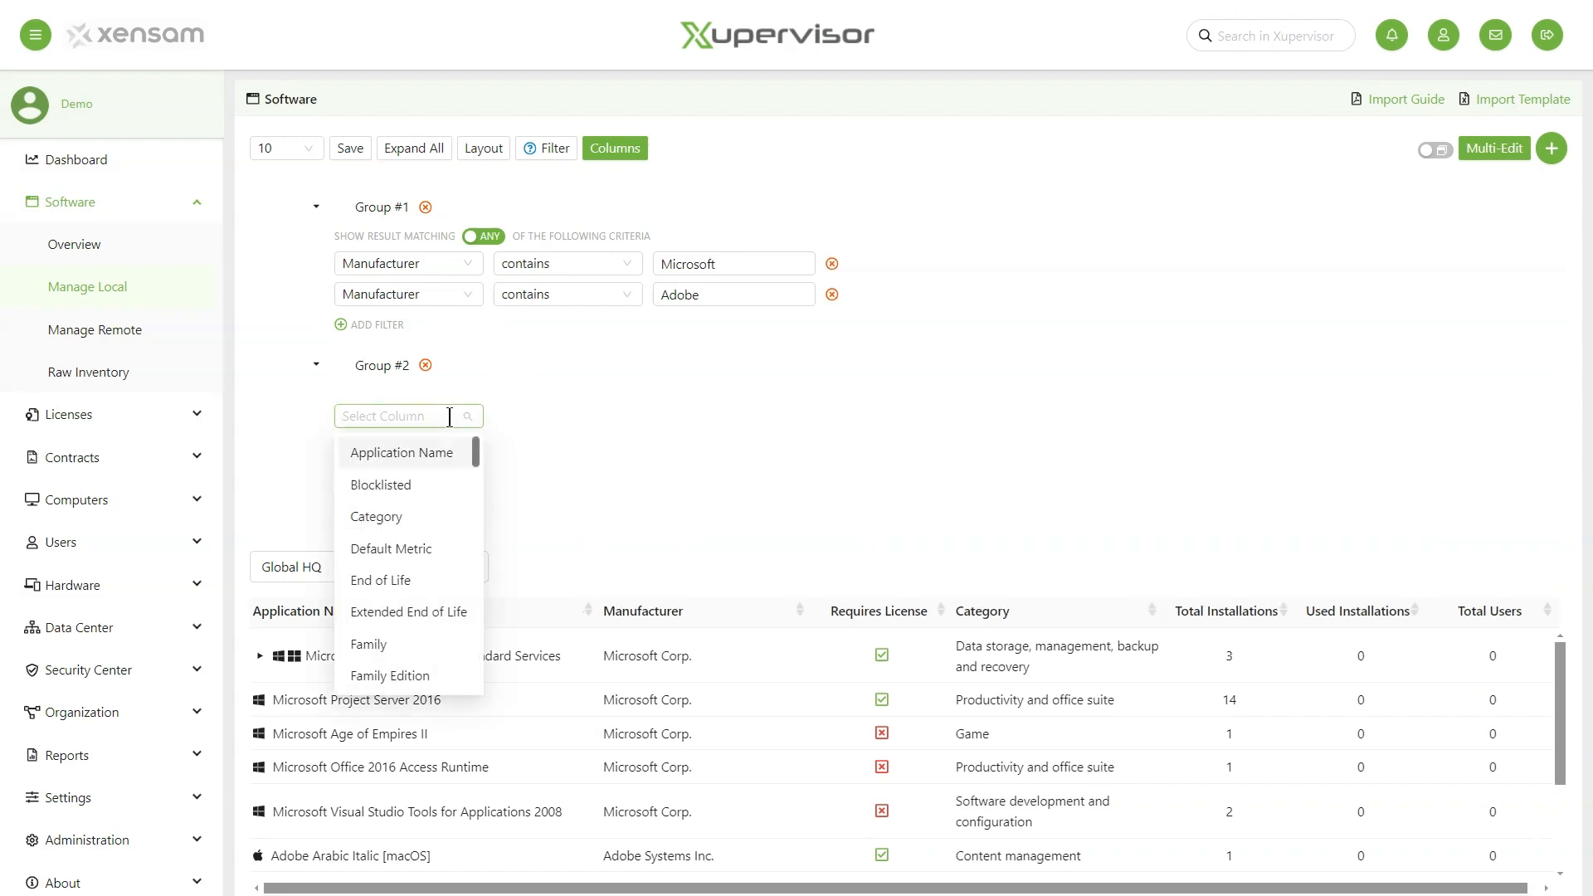
pyautogui.write('req')
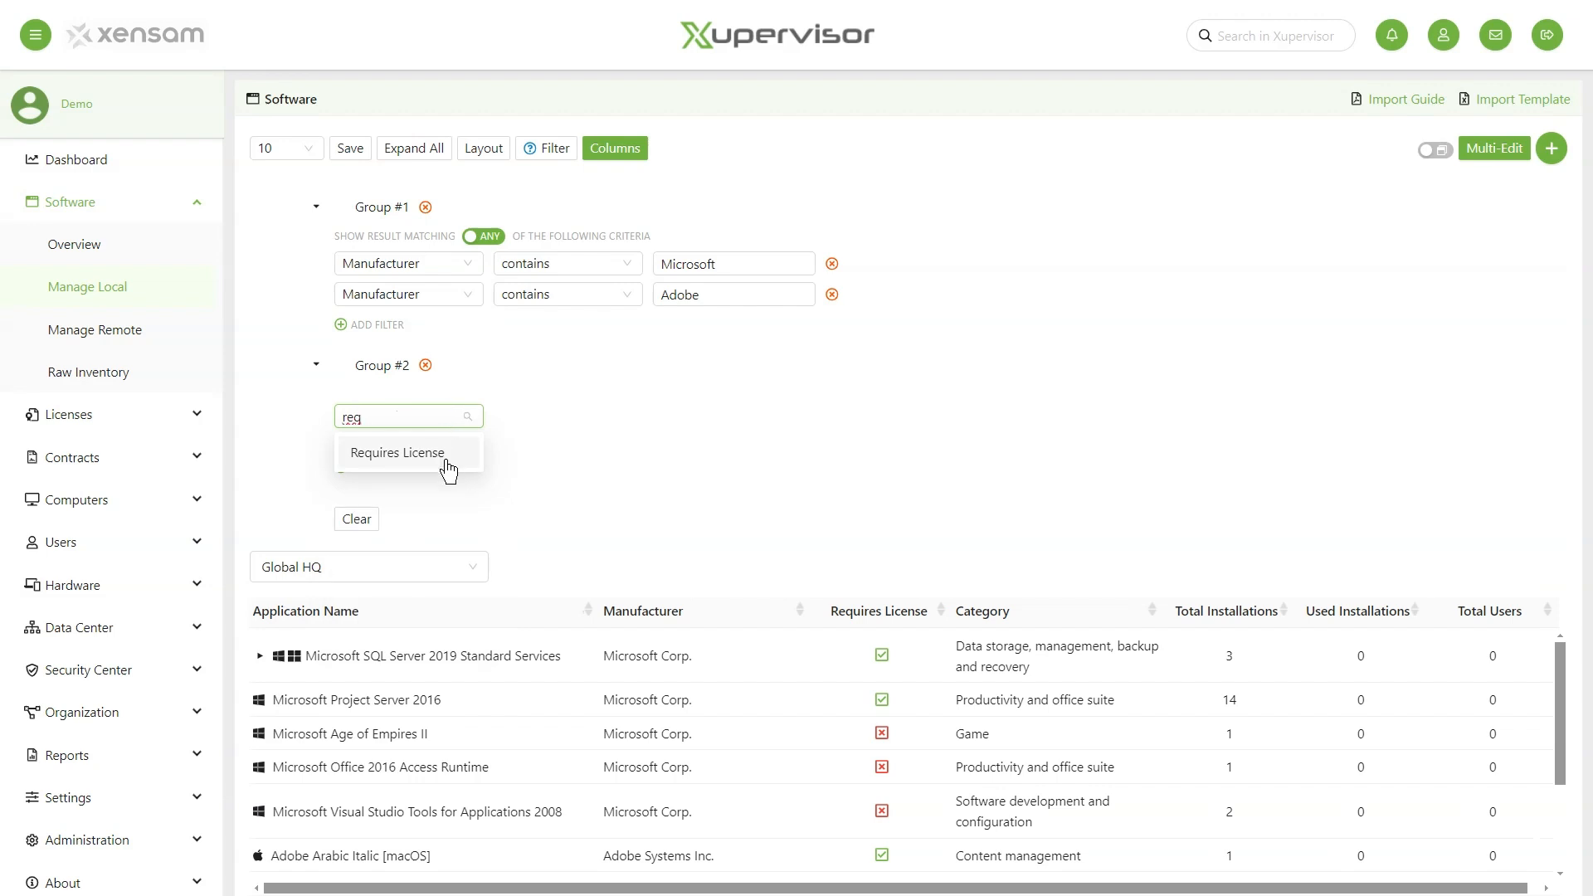
pyautogui.click(446, 462)
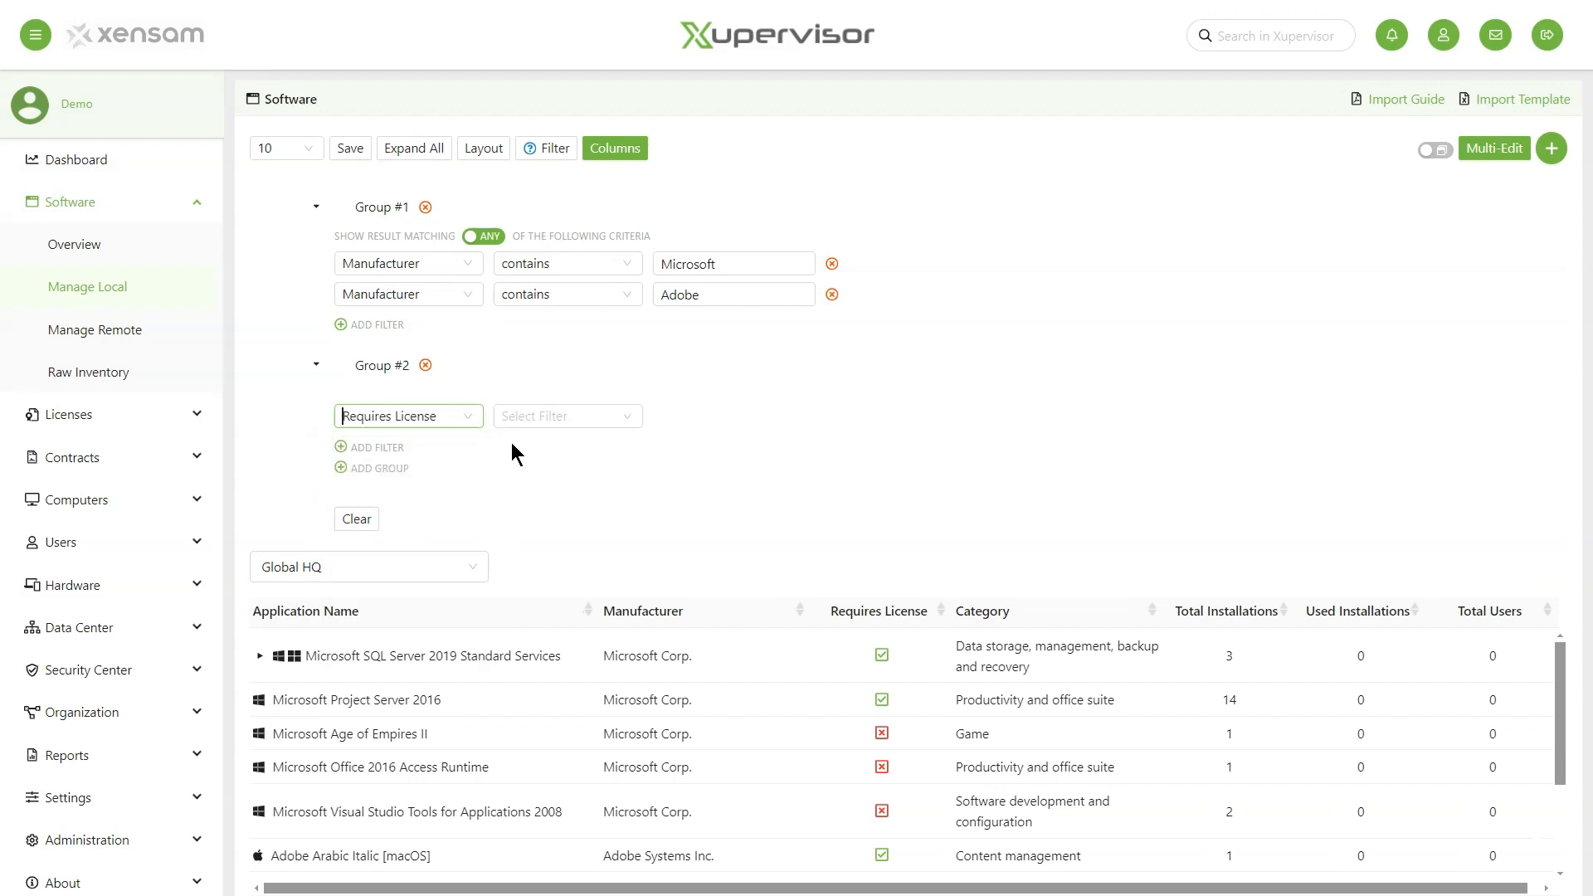
pyautogui.click(565, 418)
pyautogui.click(569, 454)
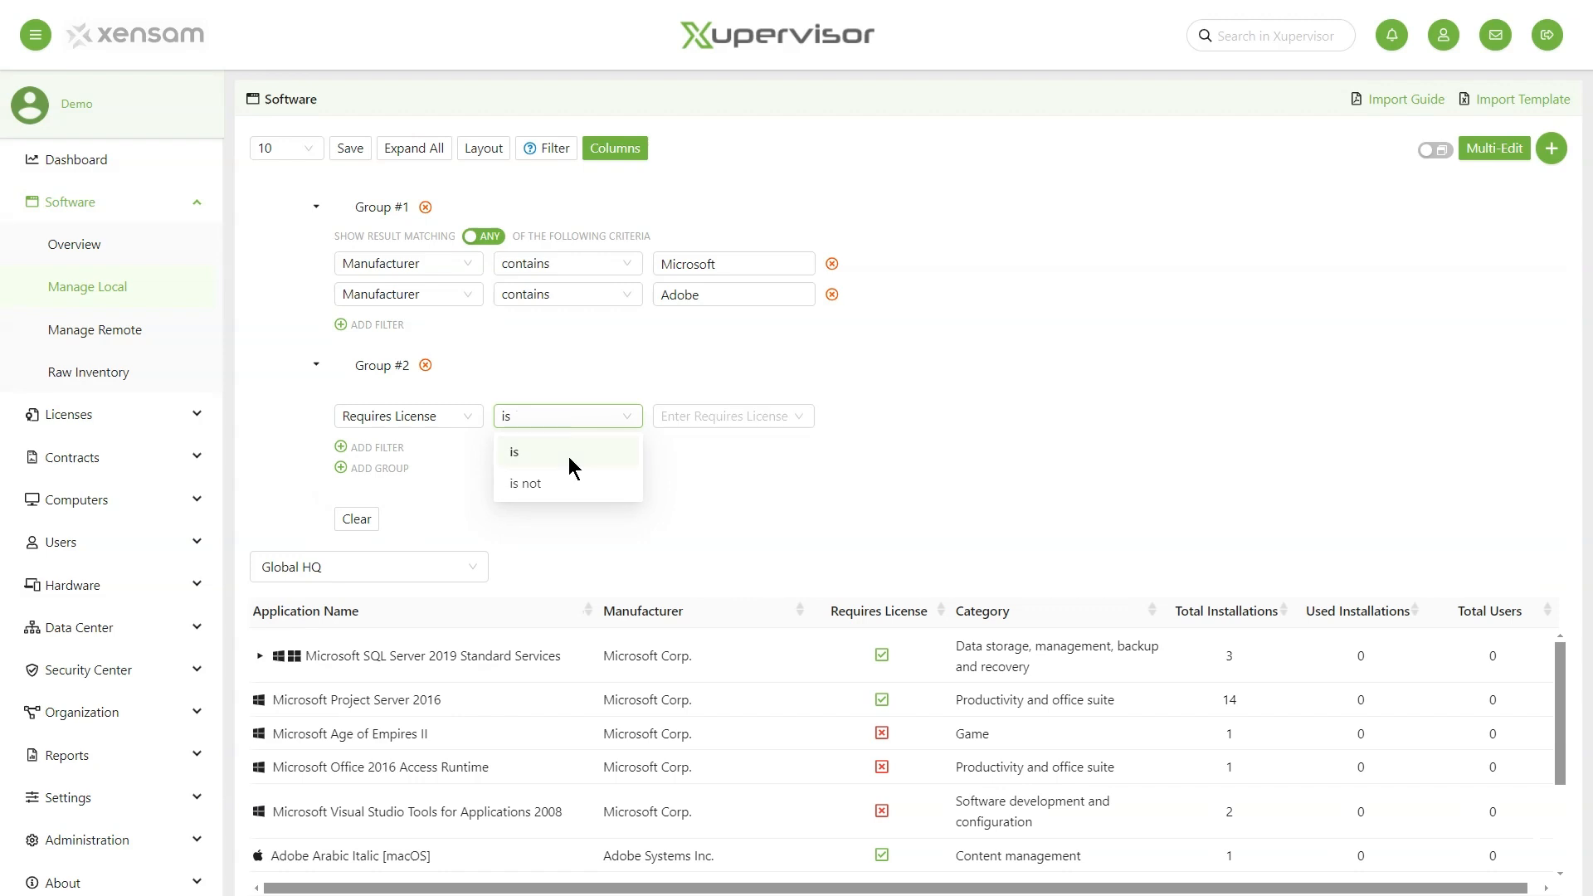
pyautogui.click(710, 416)
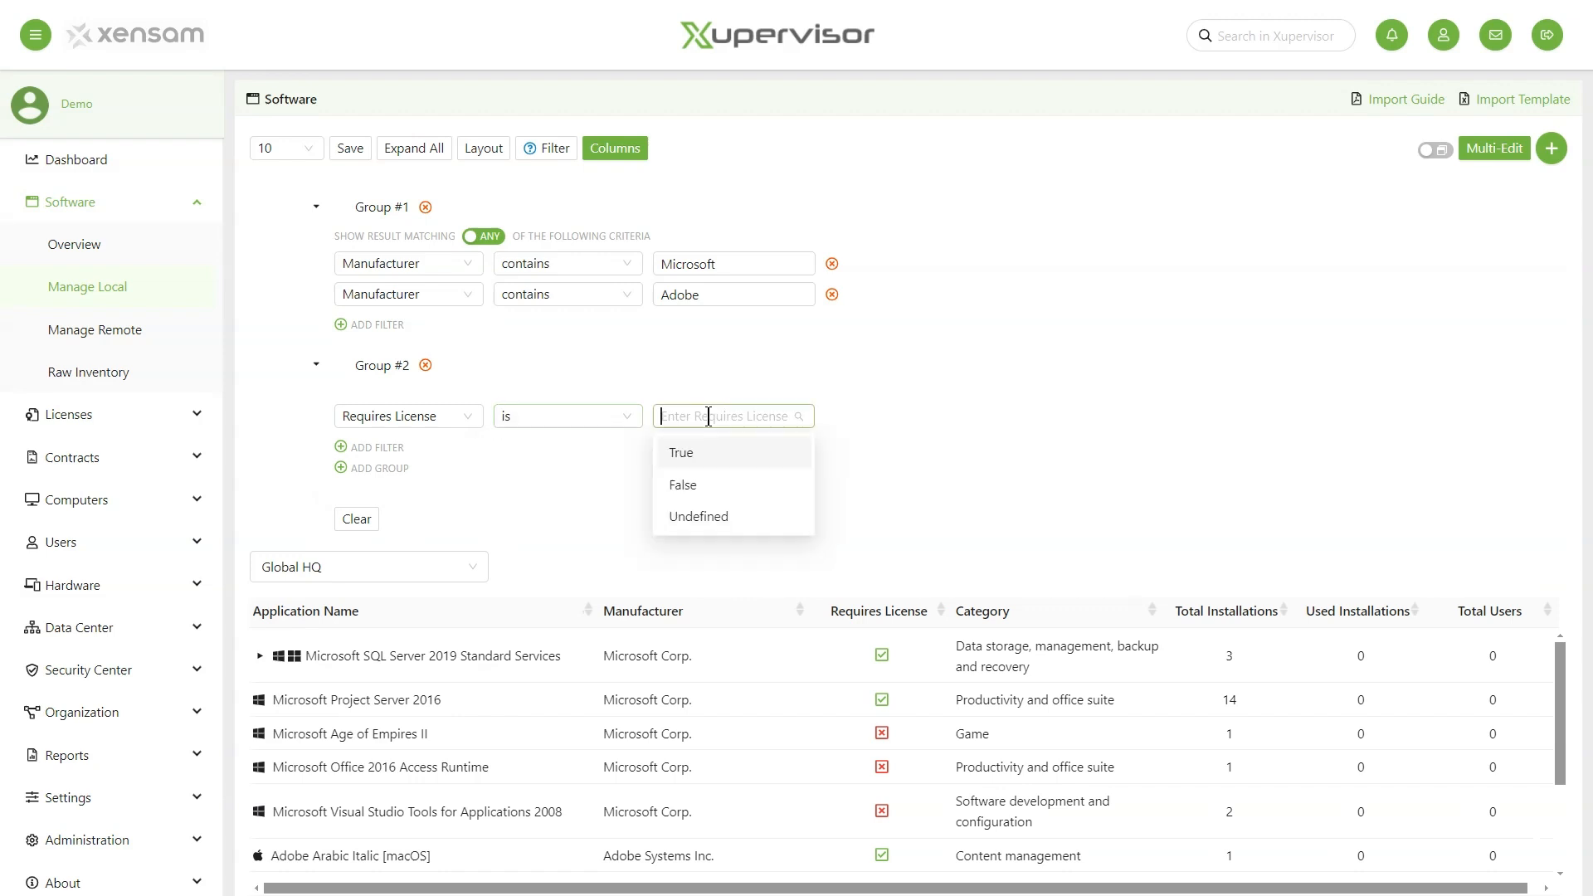
pyautogui.click(710, 461)
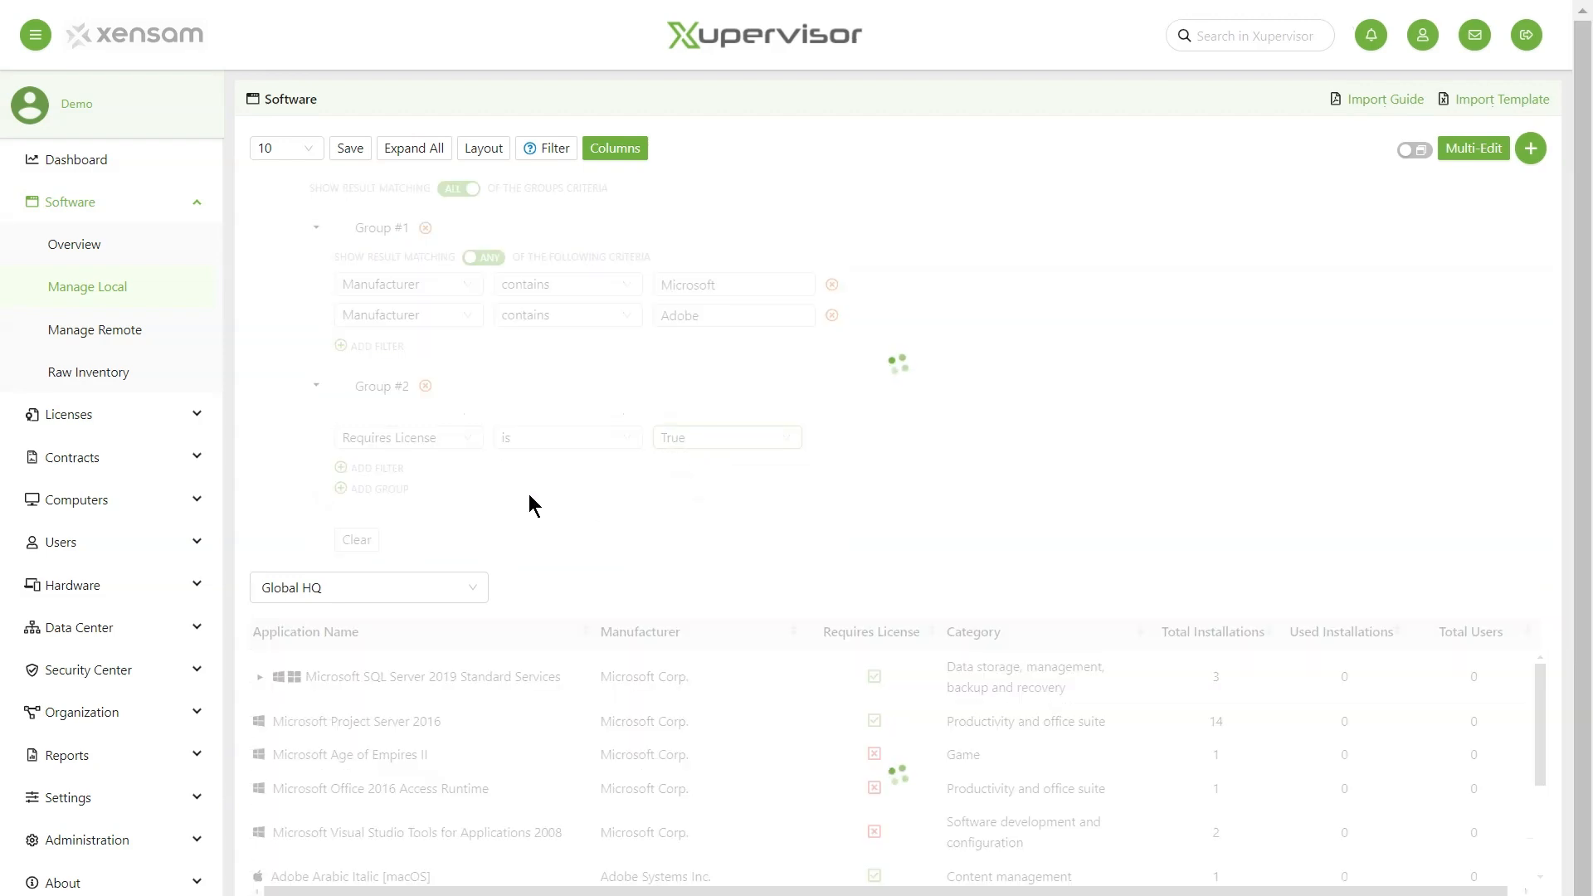
# - Add a filter to Group #2 that limits Last Used to within last 90 days
pyautogui.click(375, 471)
pyautogui.click(373, 470)
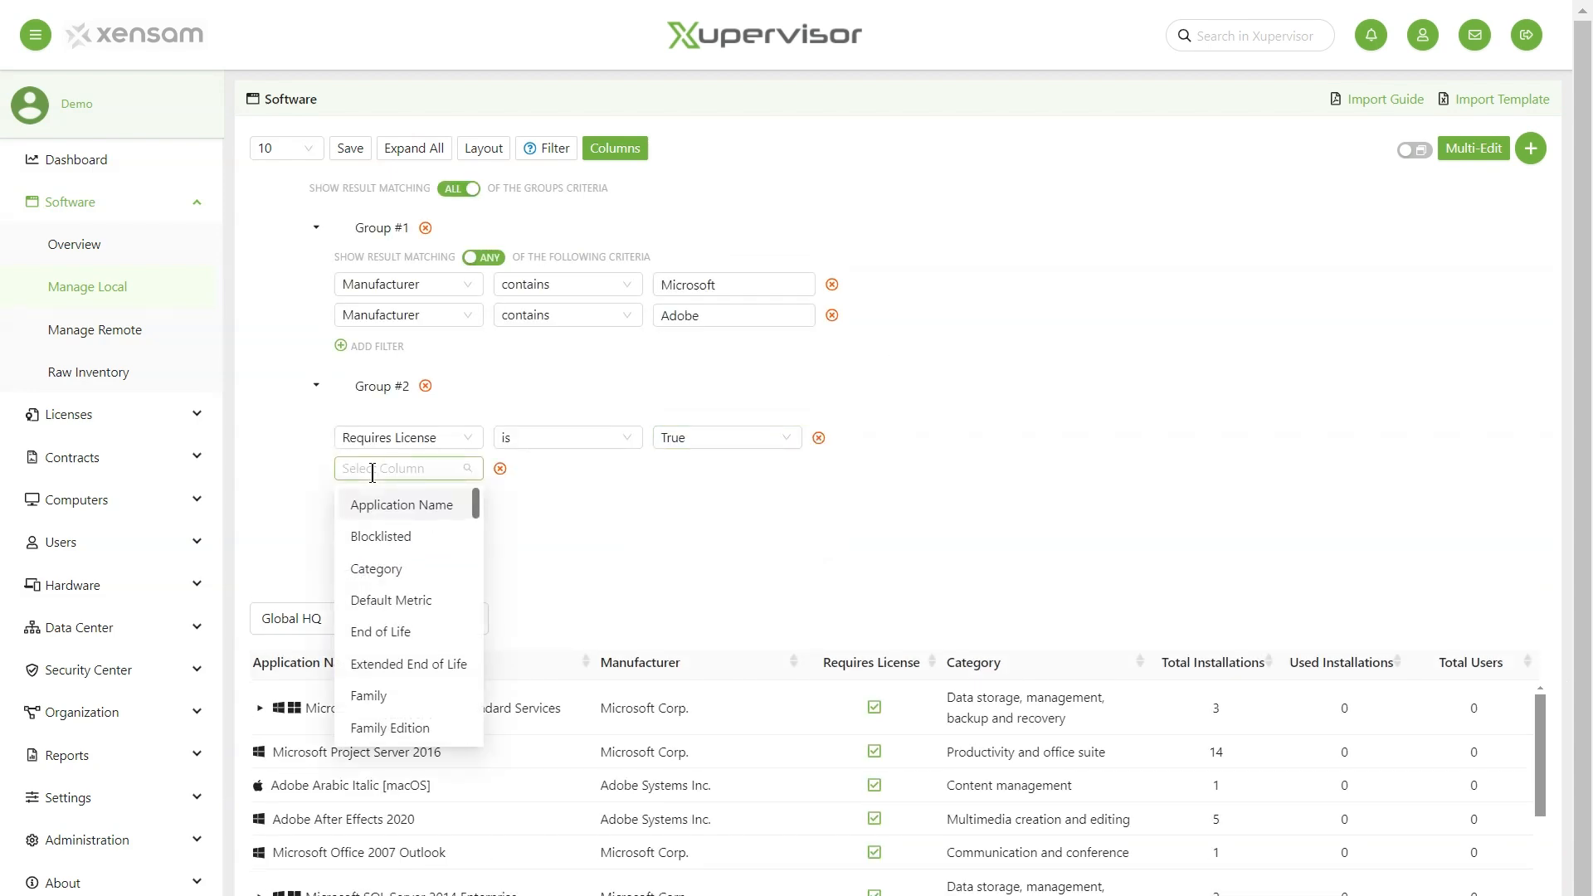
pyautogui.moveTo(473, 516); pyautogui.dragTo(485, 575)
pyautogui.scroll(-1, 484, 576)
pyautogui.click(412, 661)
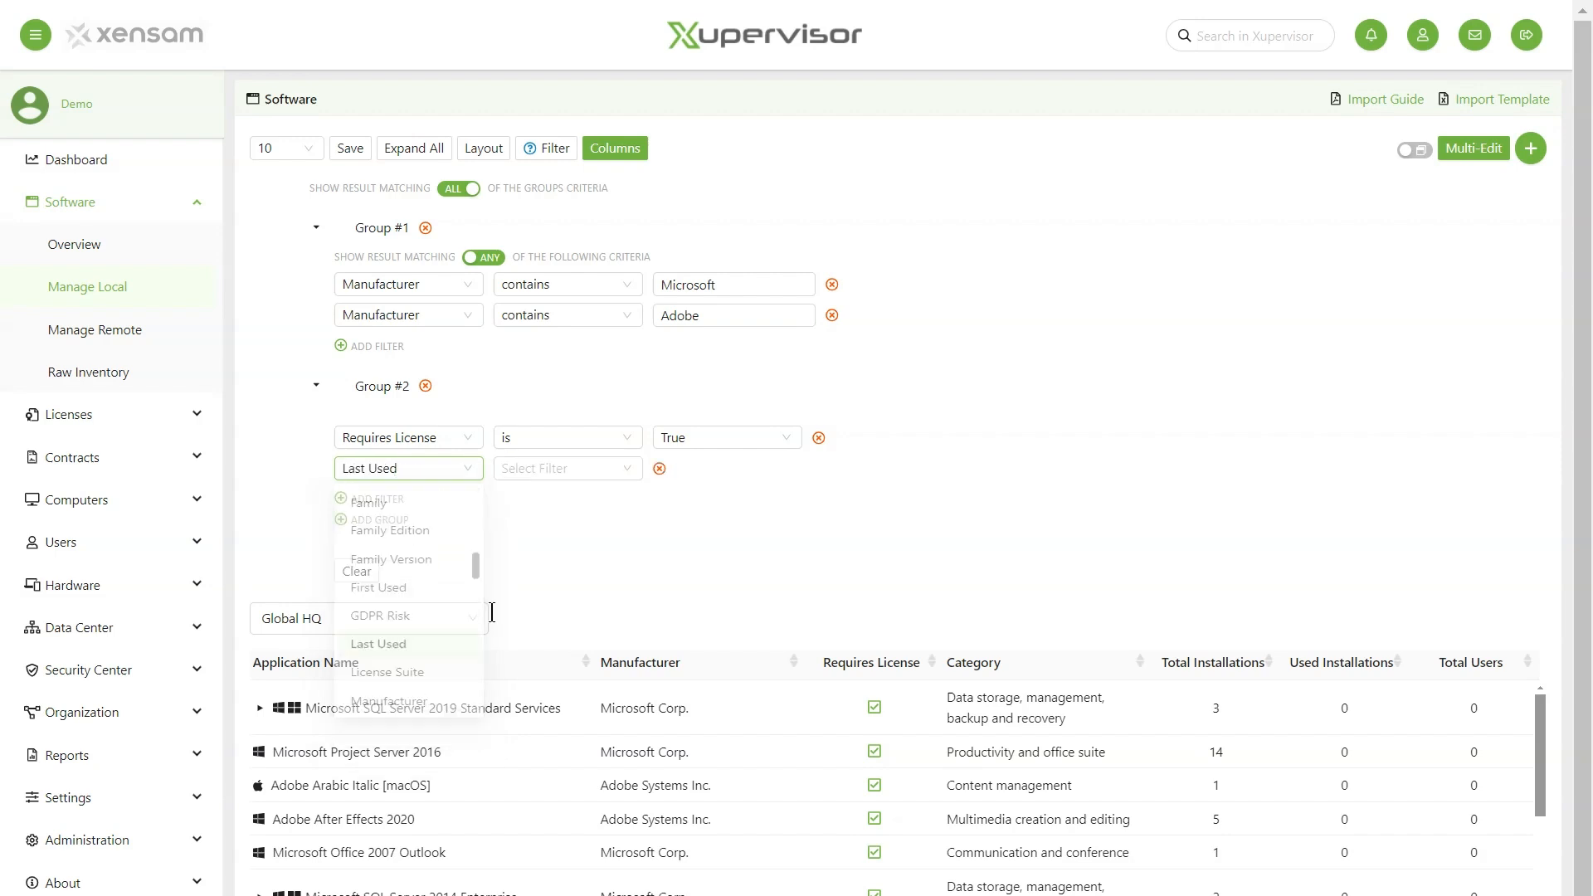
pyautogui.click(571, 469)
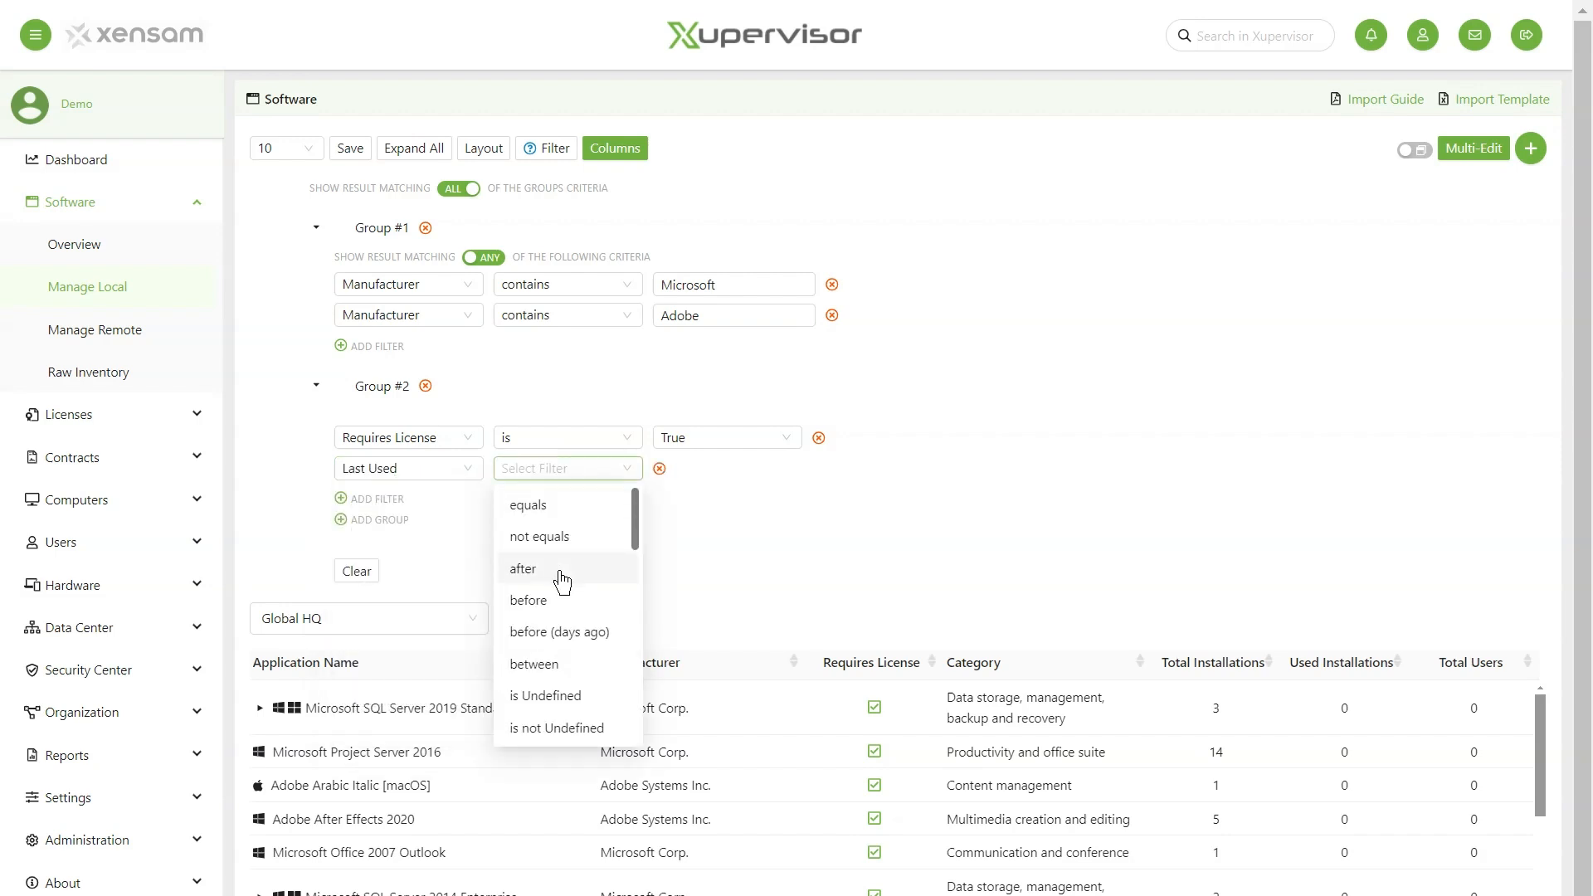
pyautogui.scroll(-3, 563, 581)
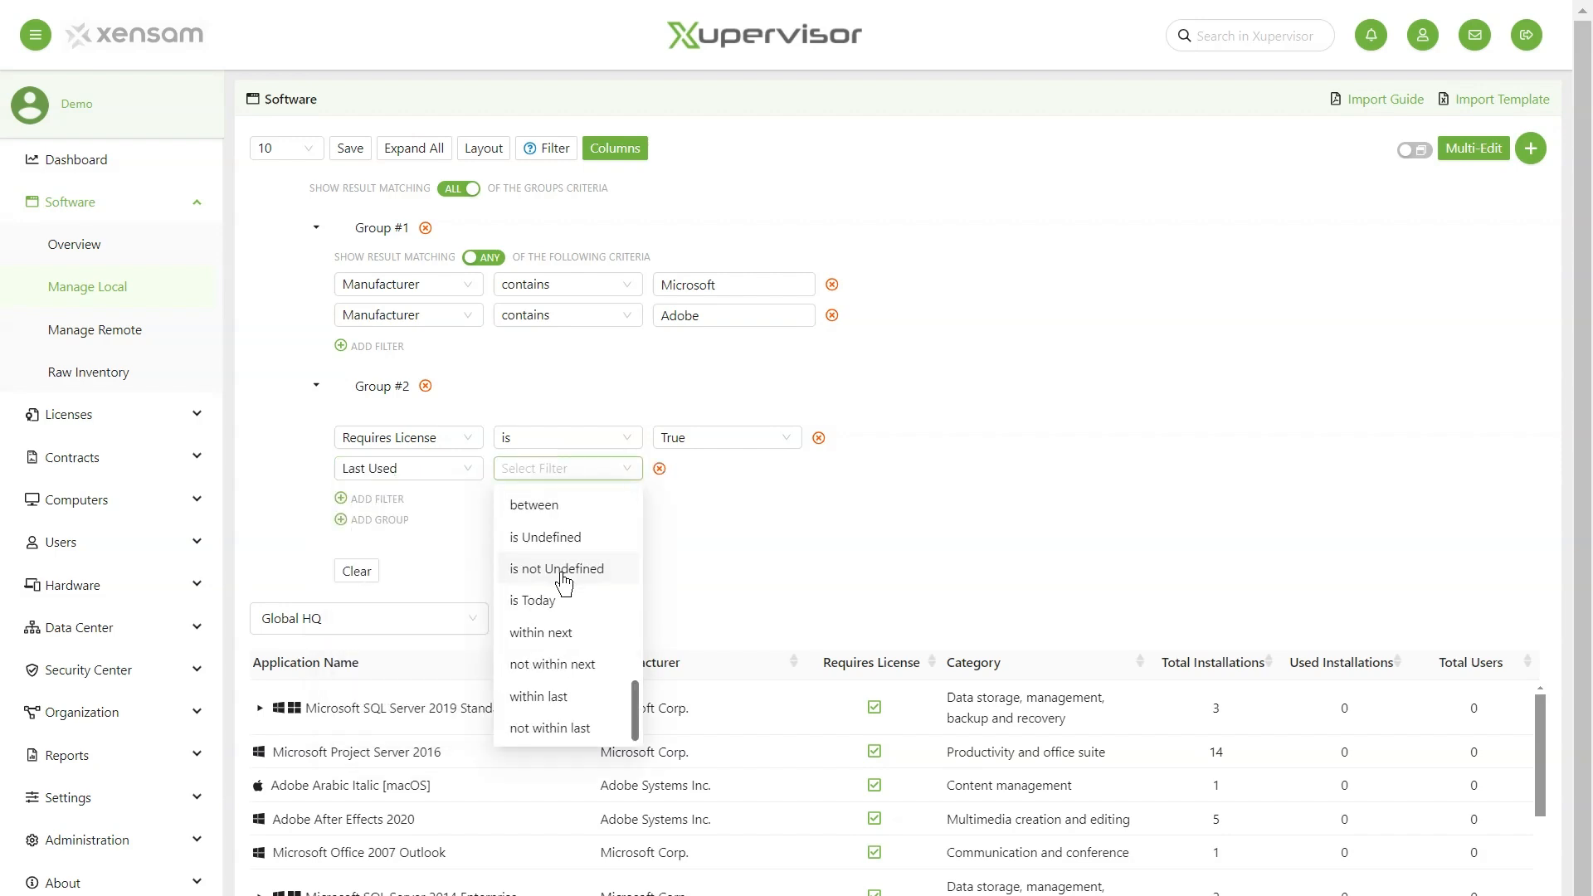
pyautogui.click(562, 698)
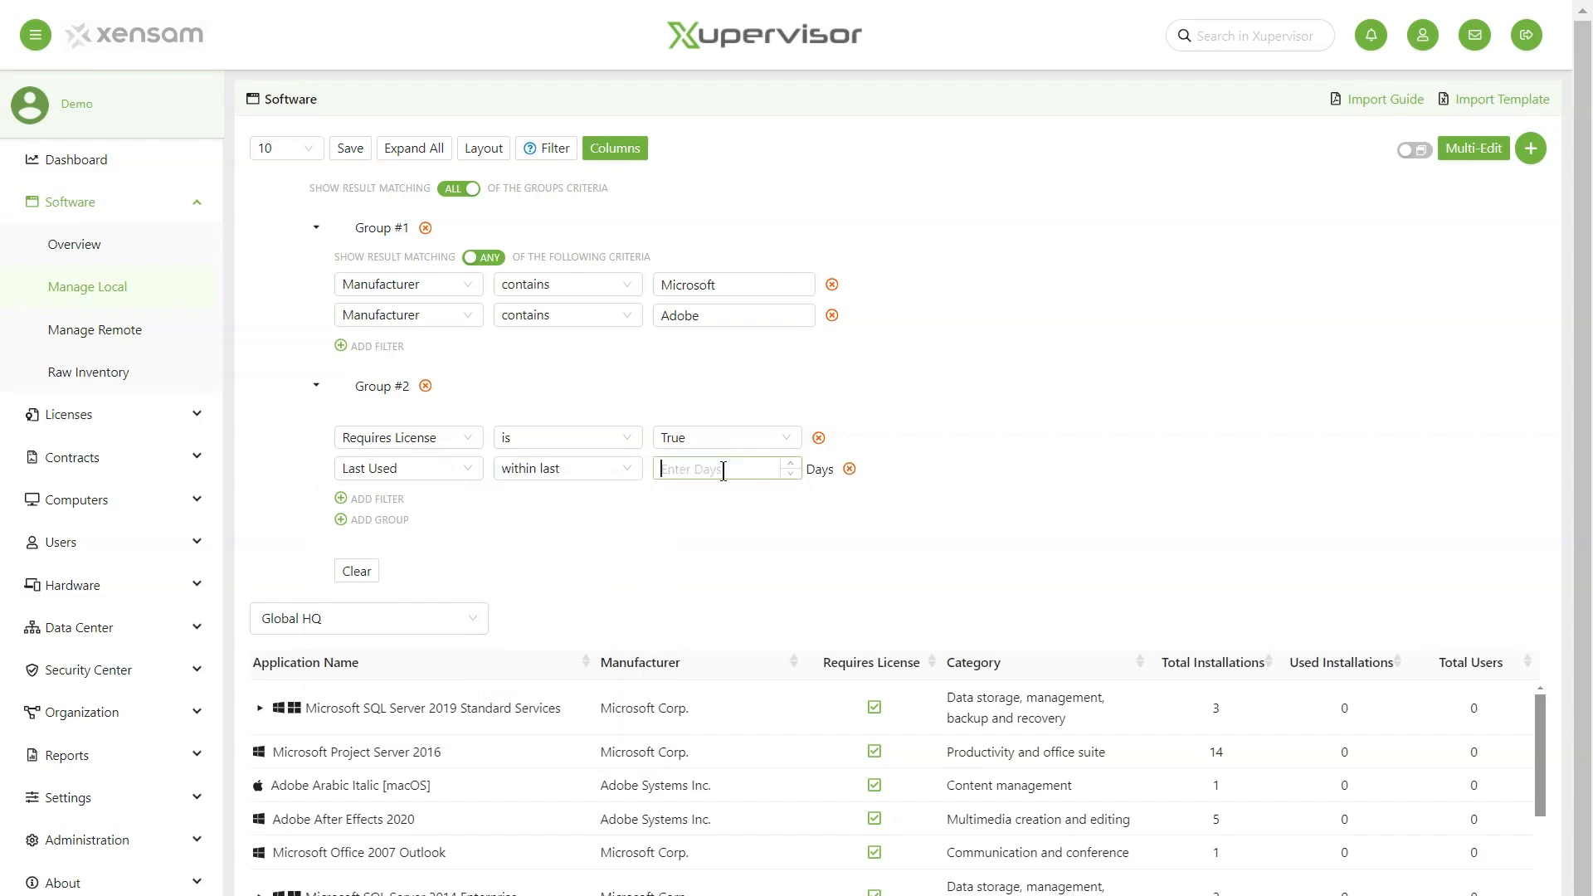
pyautogui.write('90')
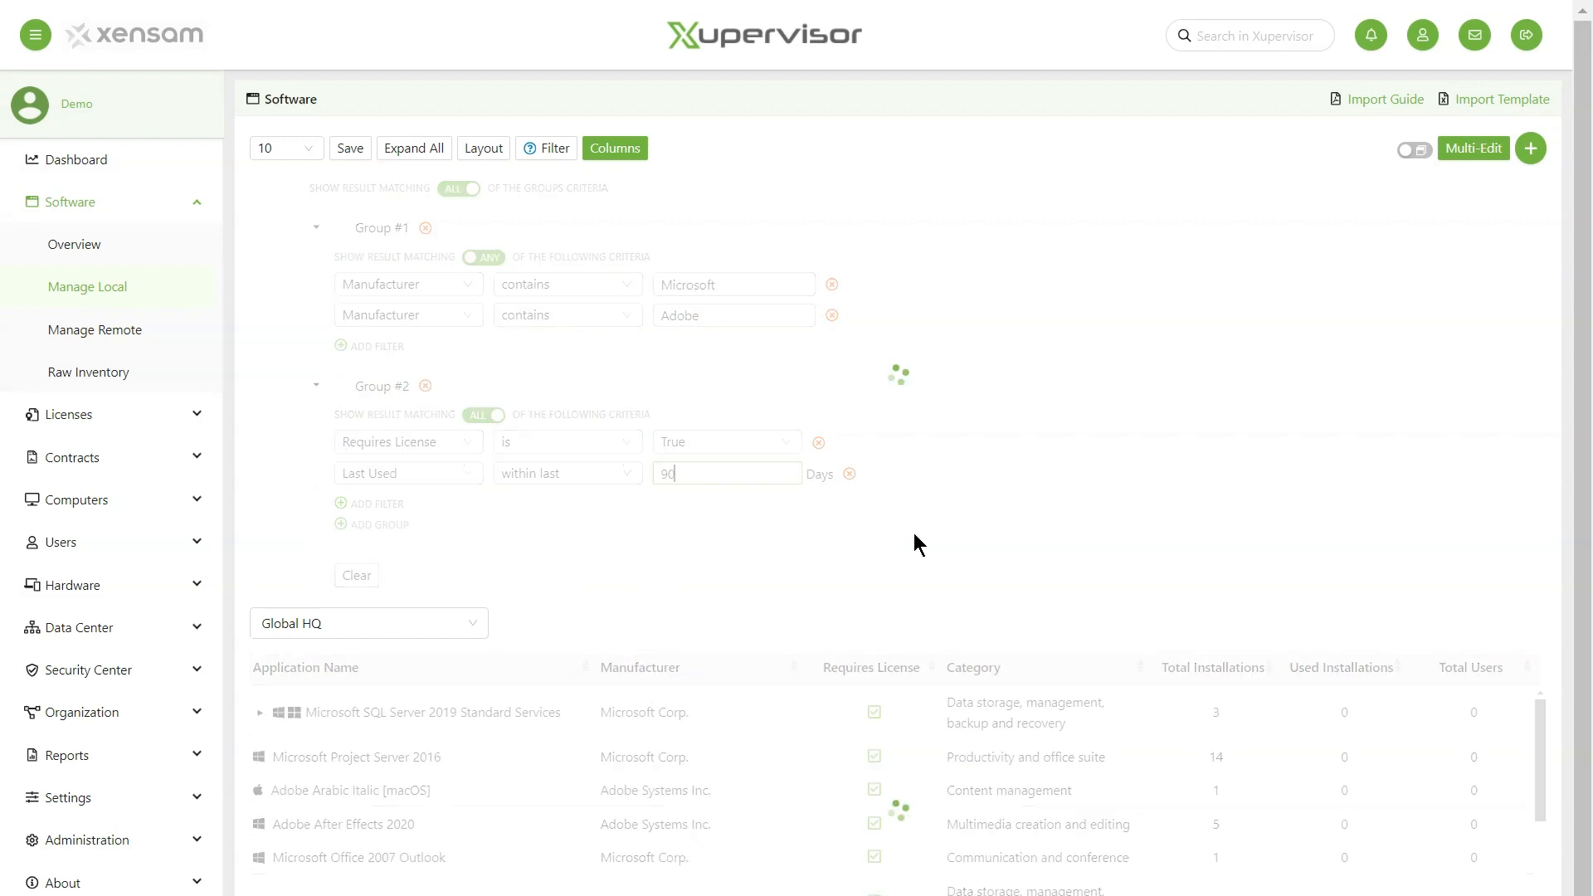
pyautogui.click(991, 496)
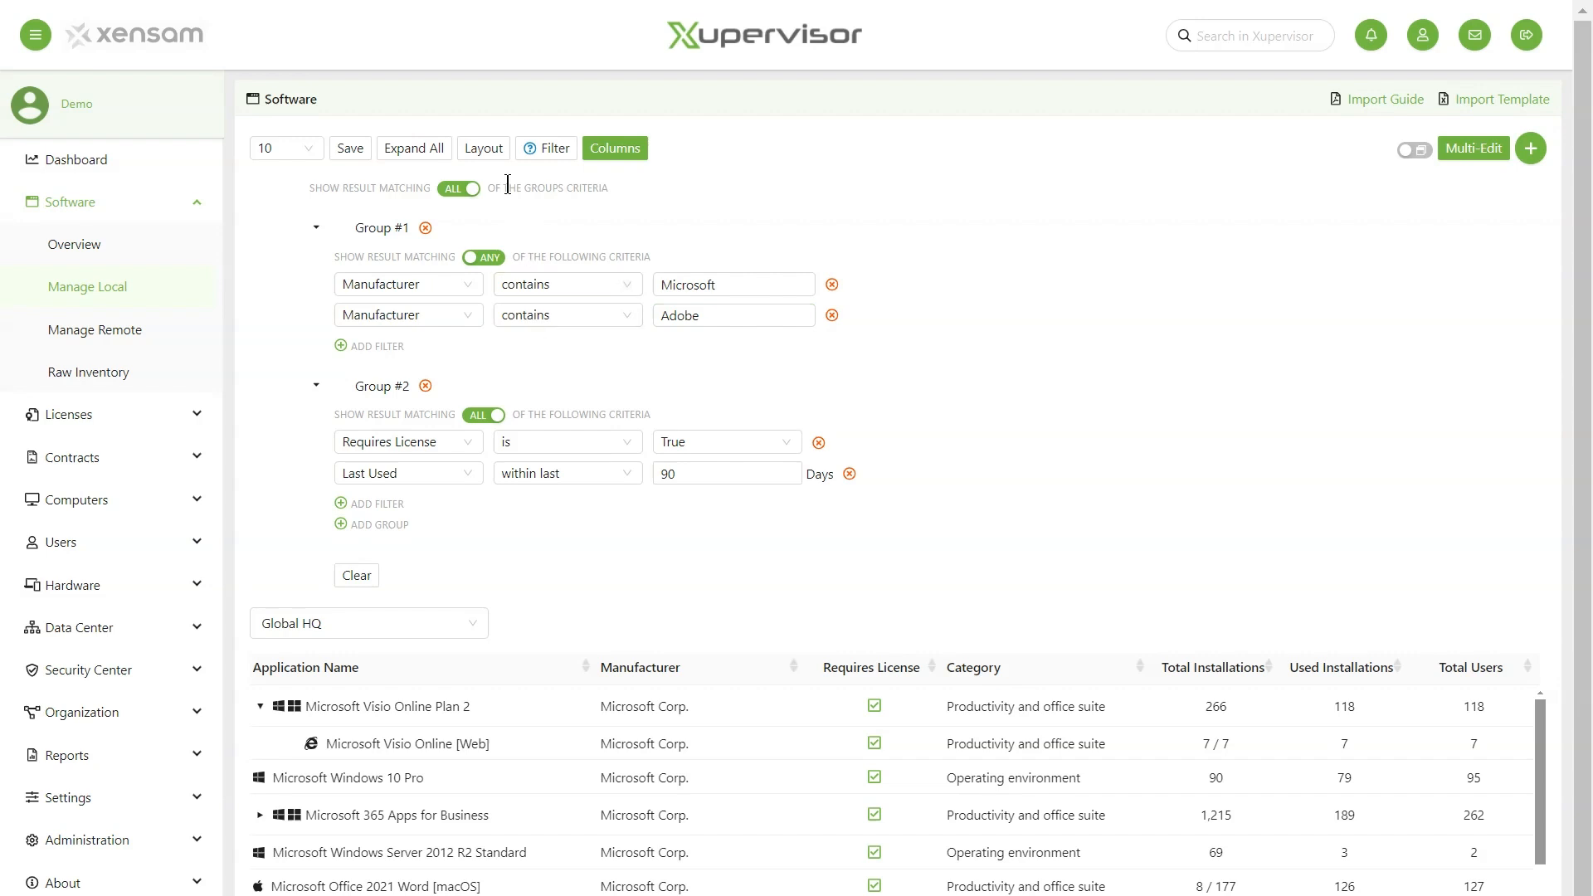
# - Save the current filter setup as a new layout named "Microsoft + Adobe" and check the list of saved layouts
pyautogui.click(493, 158)
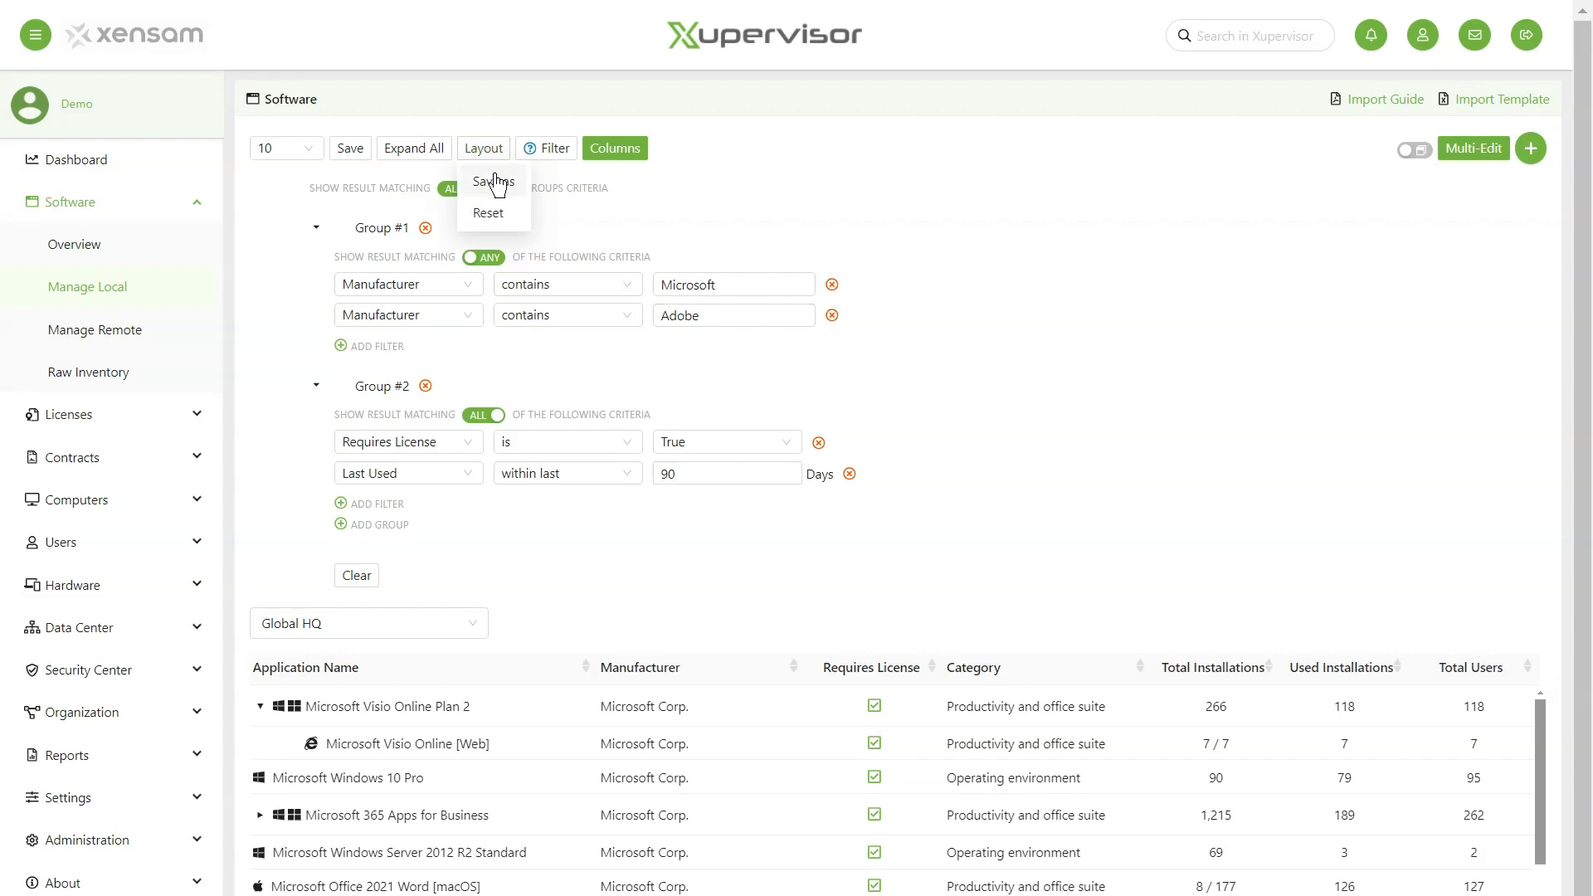
pyautogui.click(498, 184)
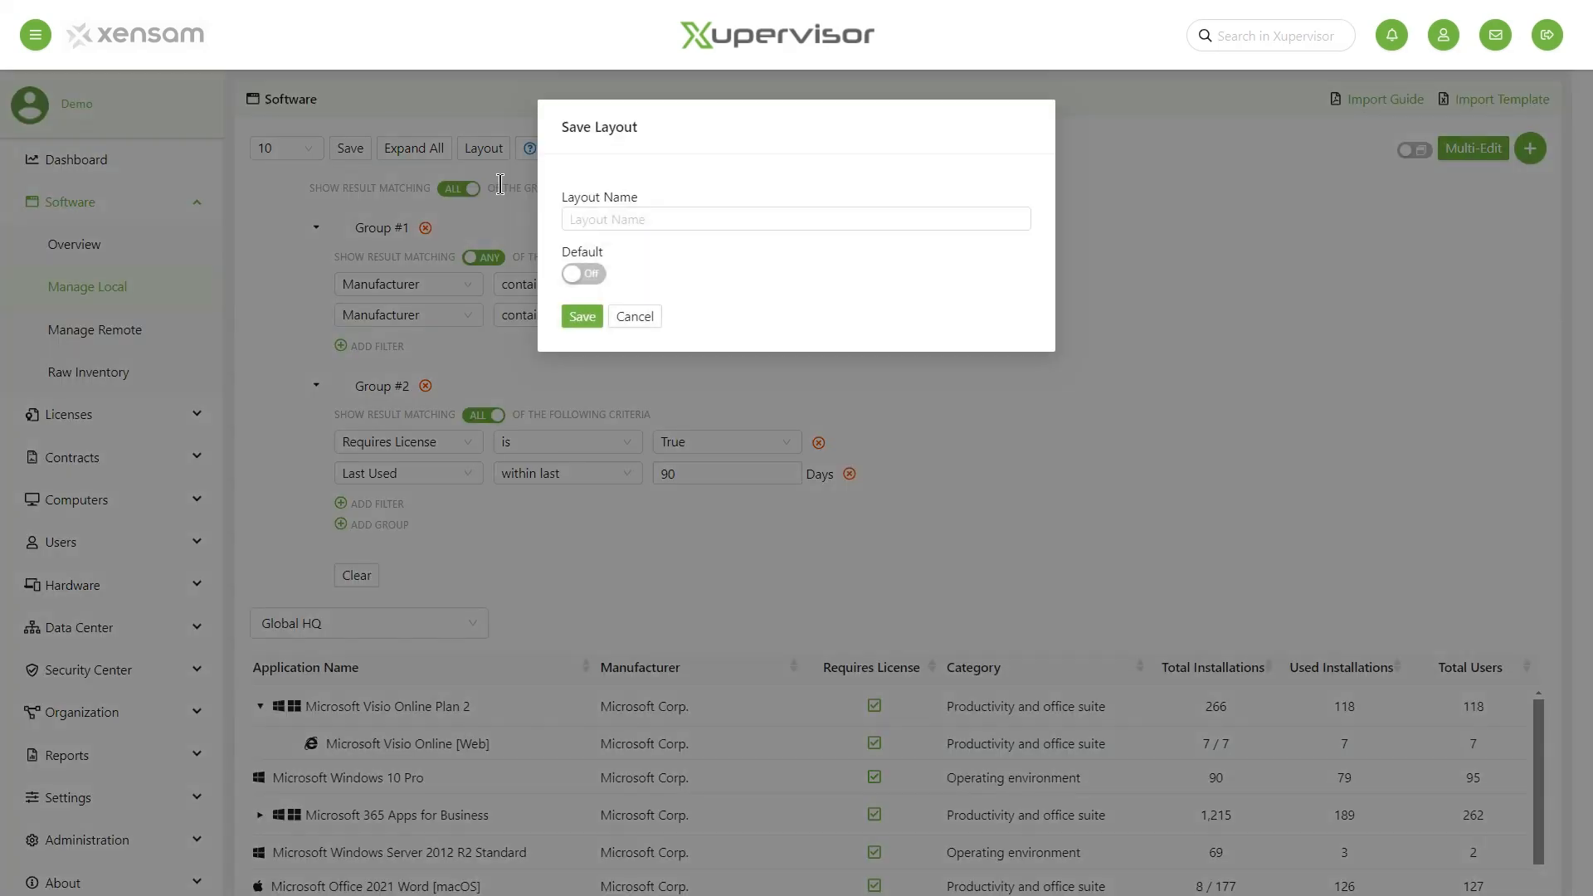
pyautogui.click(630, 220)
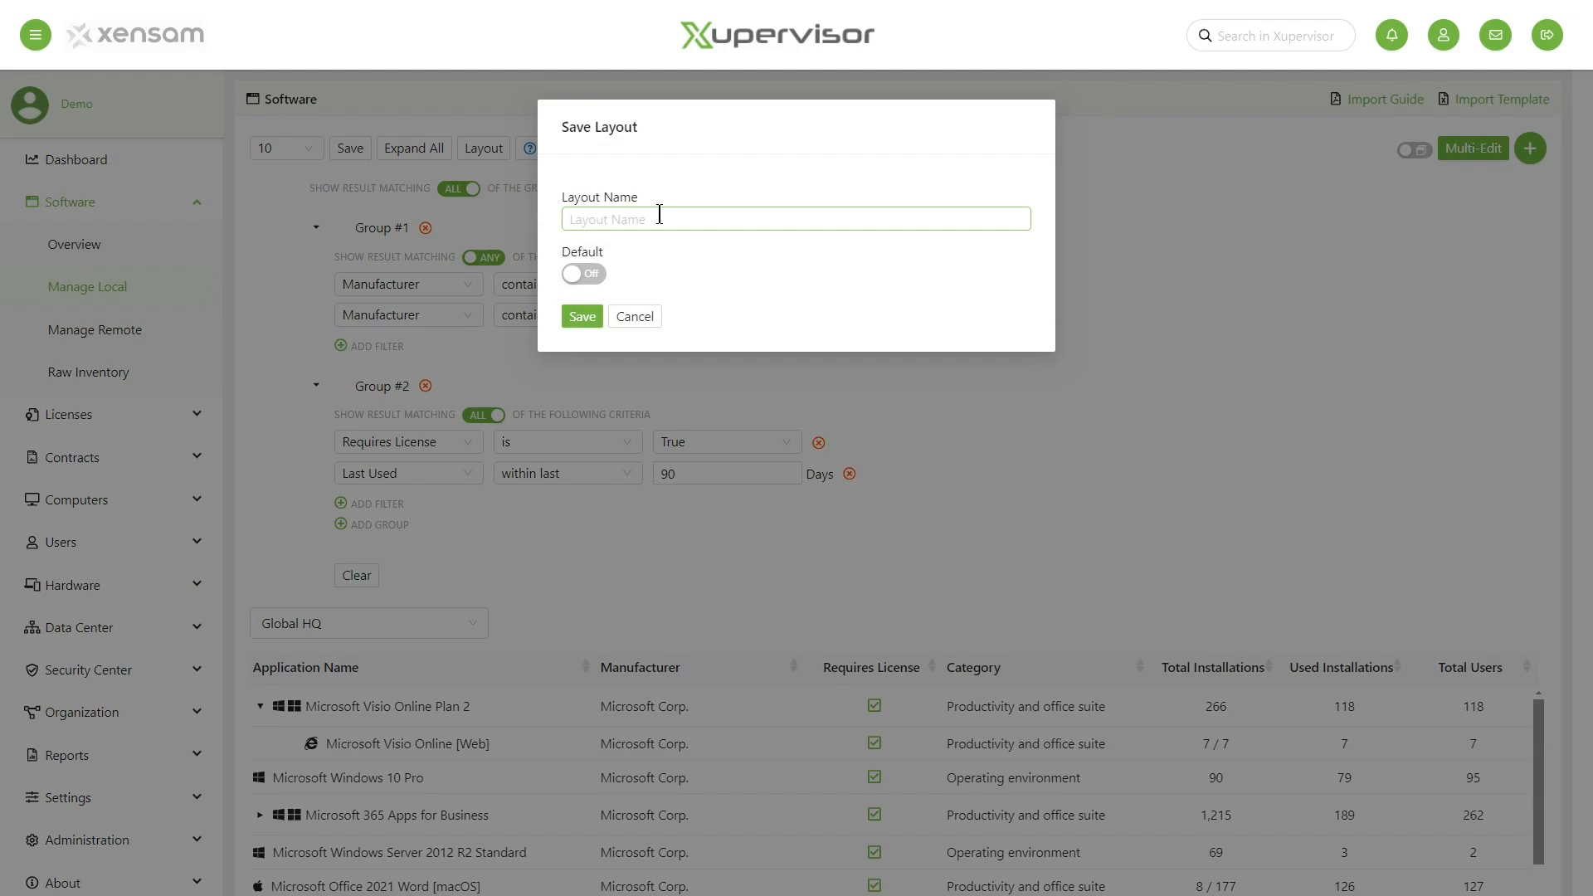
pyautogui.write('Microsoft + Adobe')
pyautogui.click(584, 276)
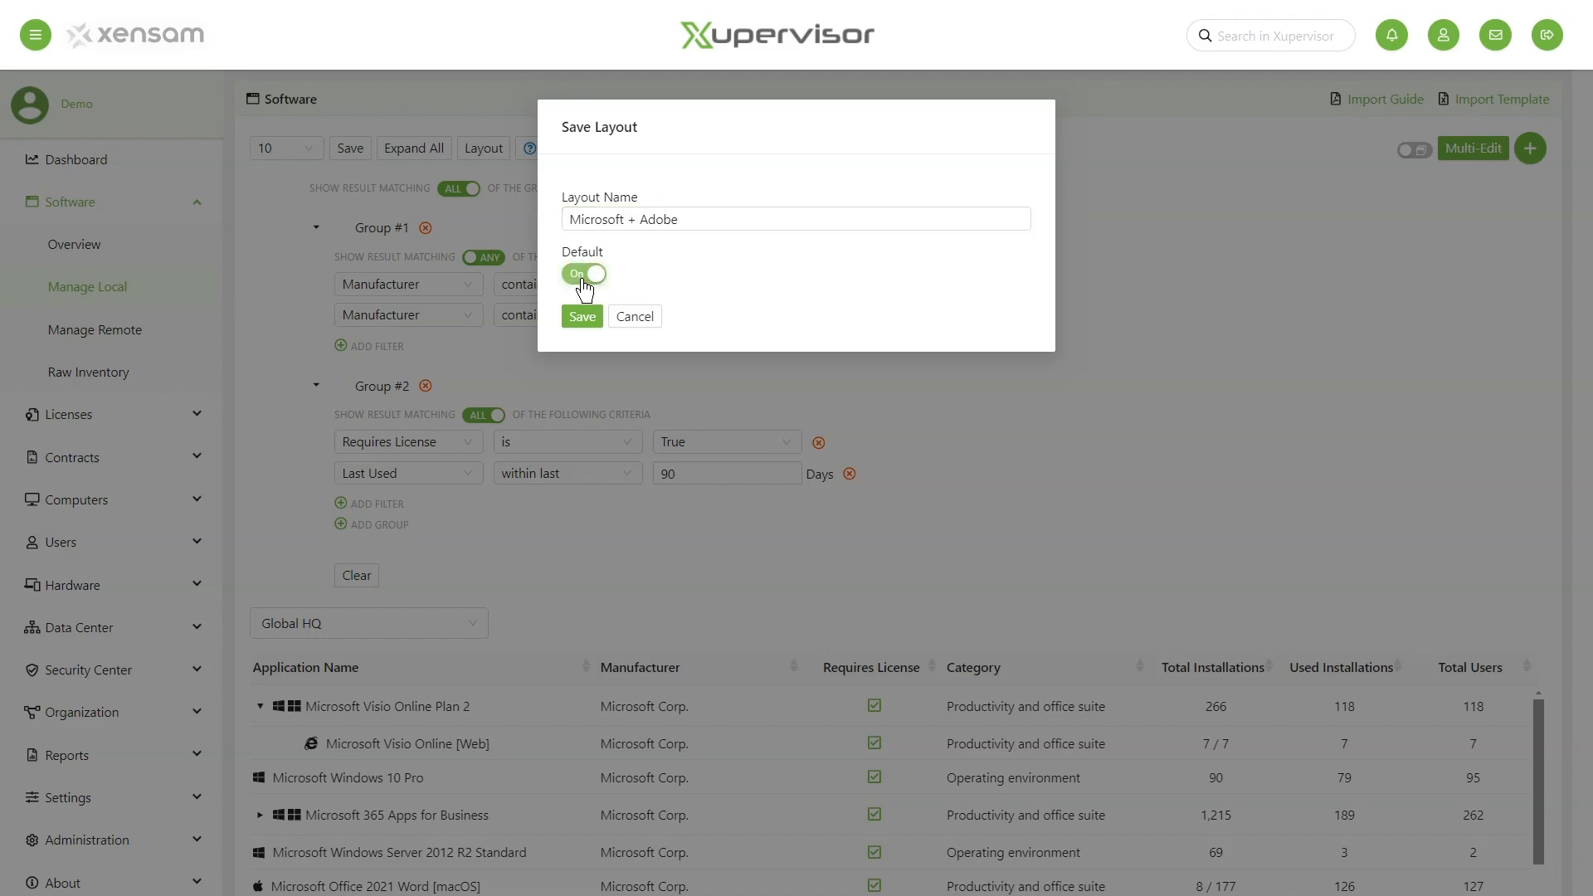
pyautogui.click(584, 276)
pyautogui.click(582, 324)
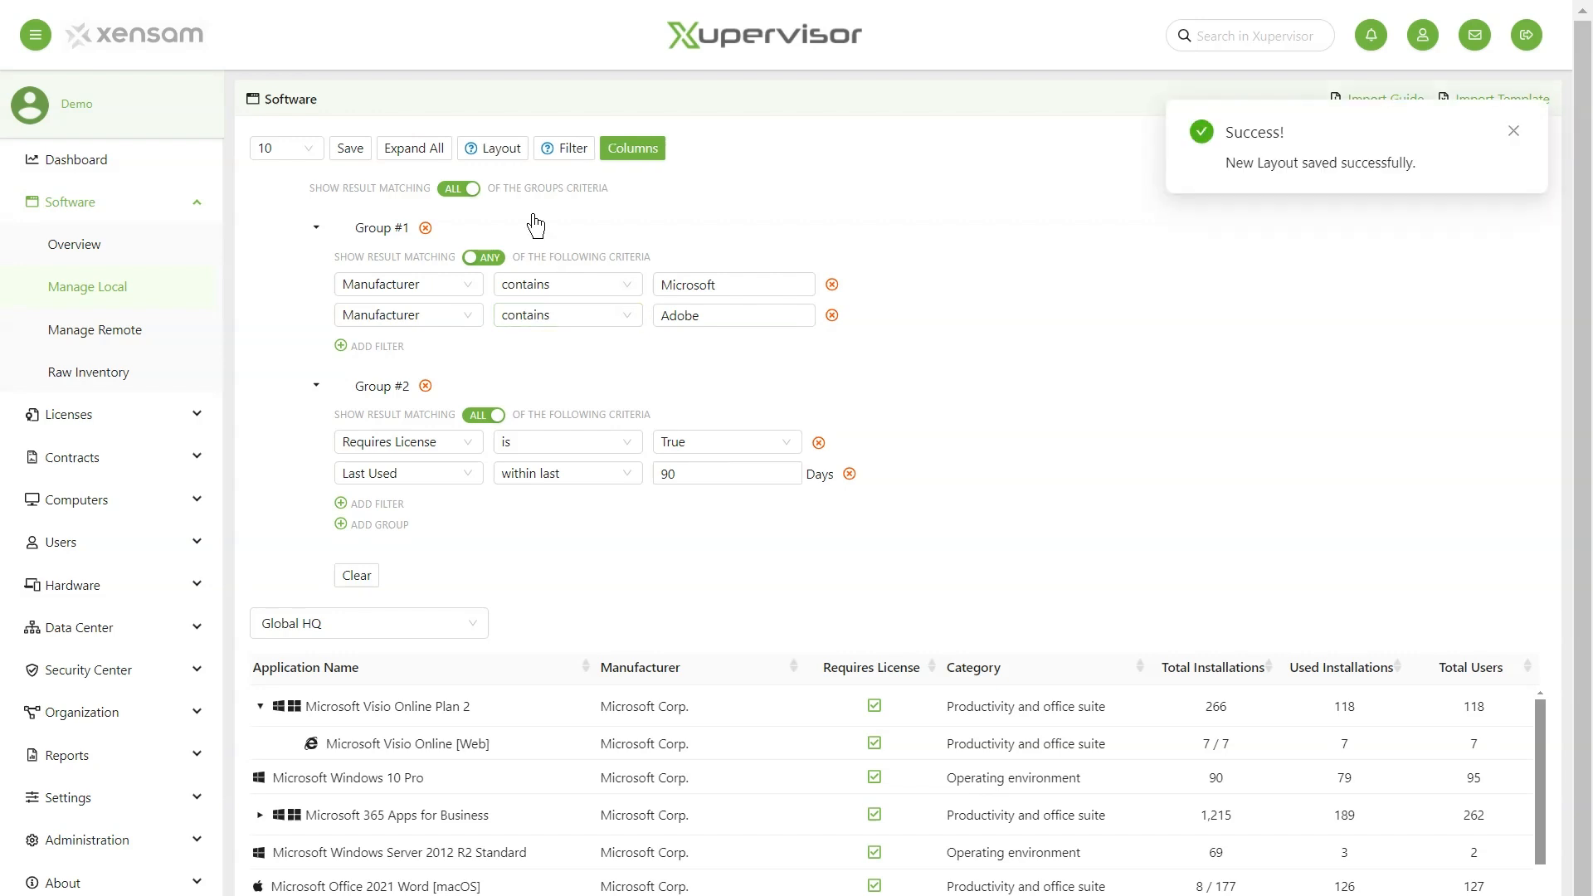
pyautogui.click(503, 153)
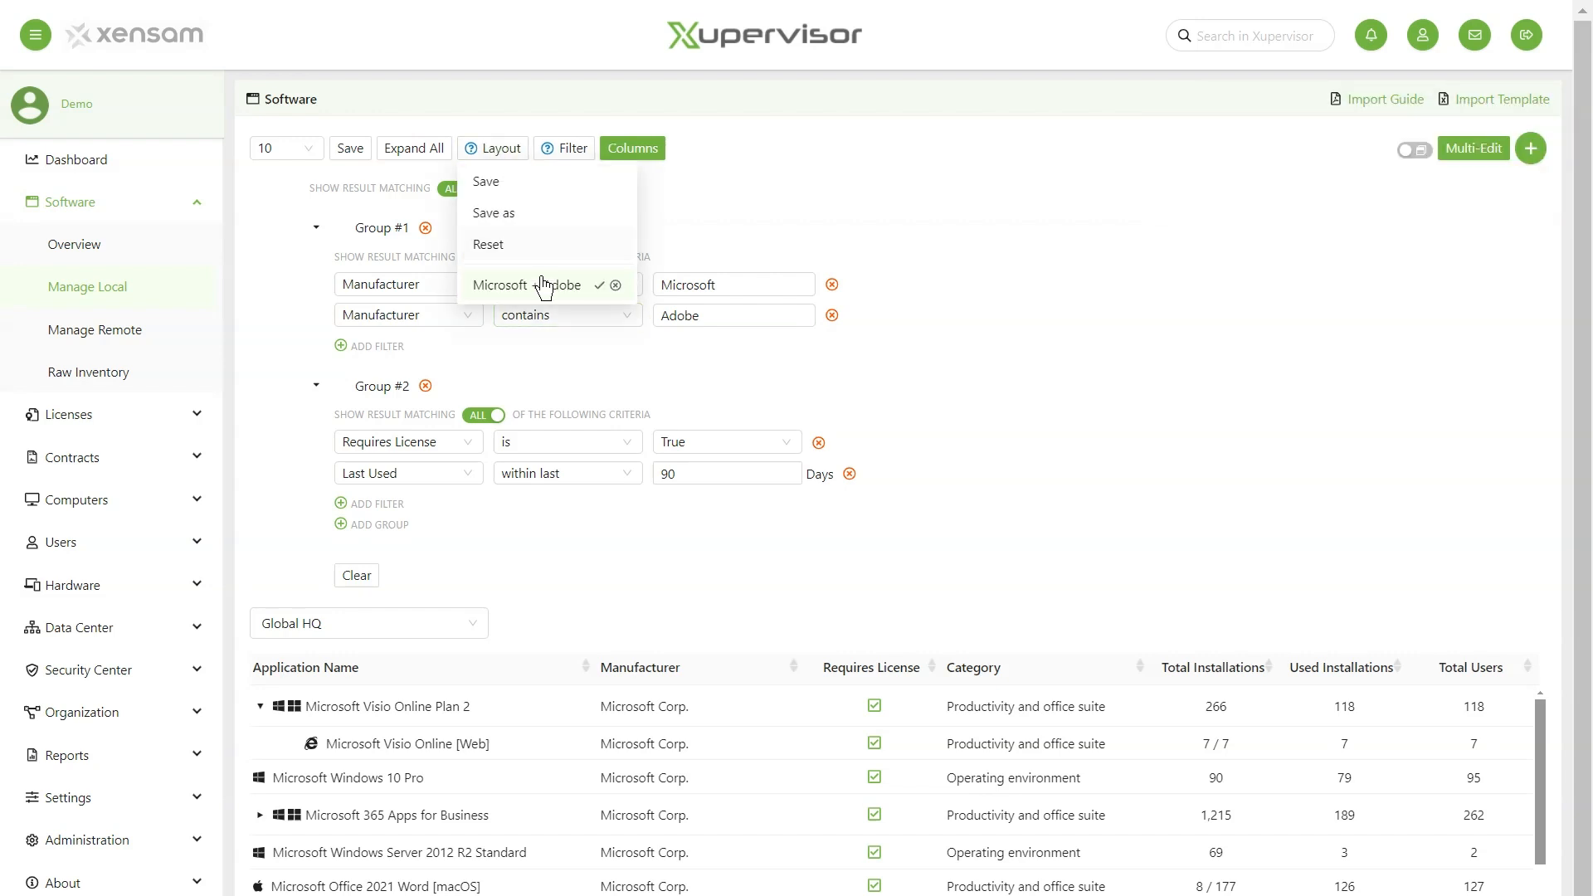
pyautogui.click(582, 525)
# - Set the Last Used filter in Group #2 to within last 180 days
pyautogui.moveTo(679, 478); pyautogui.dragTo(643, 477)
pyautogui.write('180')
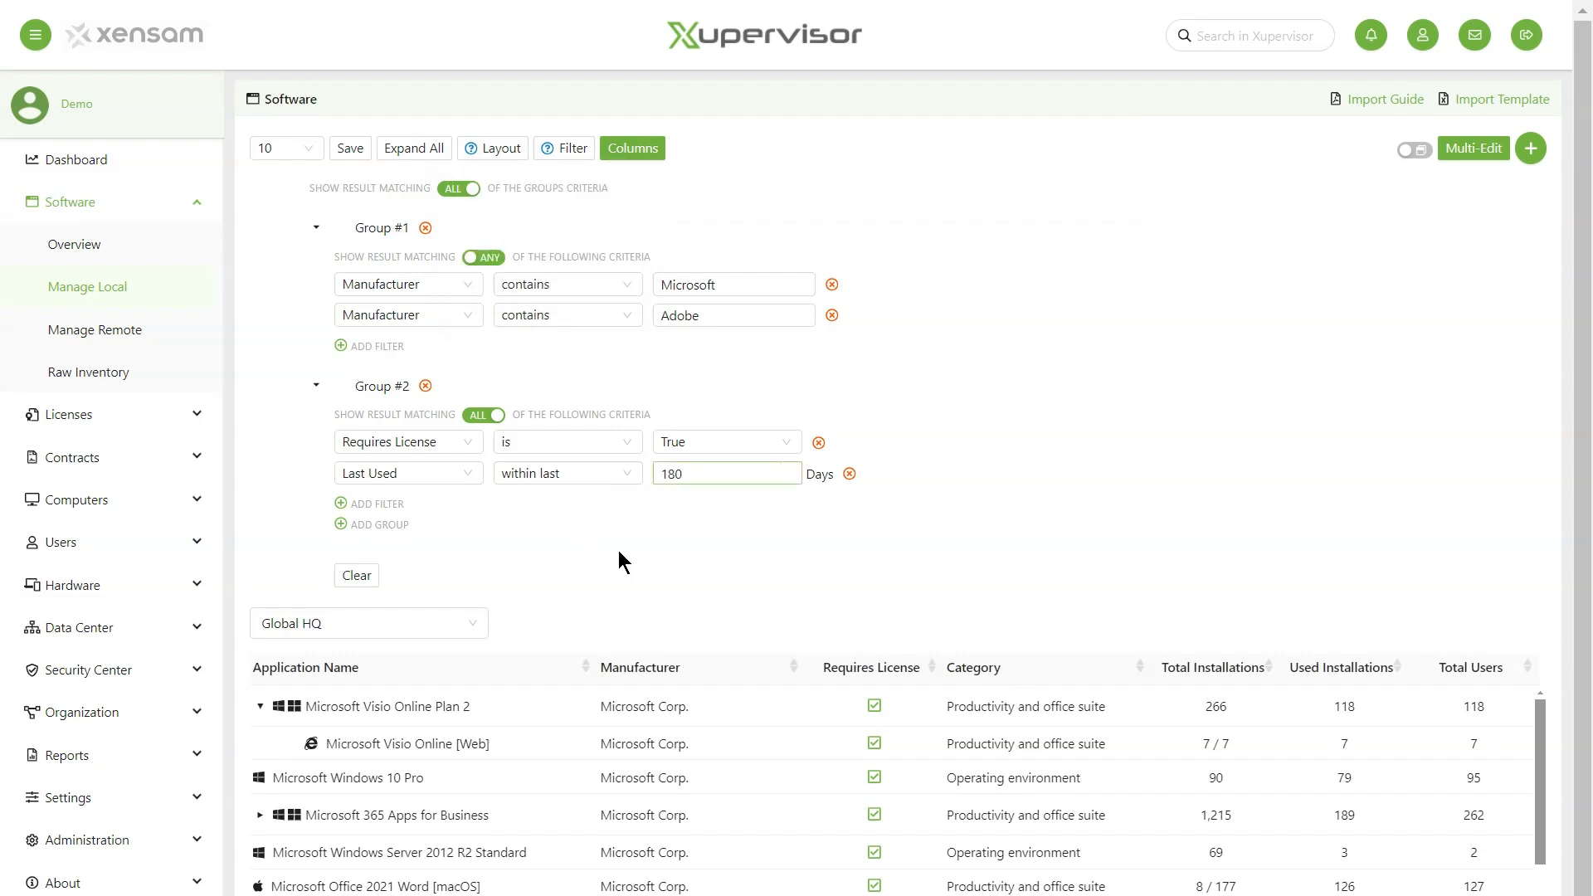
pyautogui.click(619, 551)
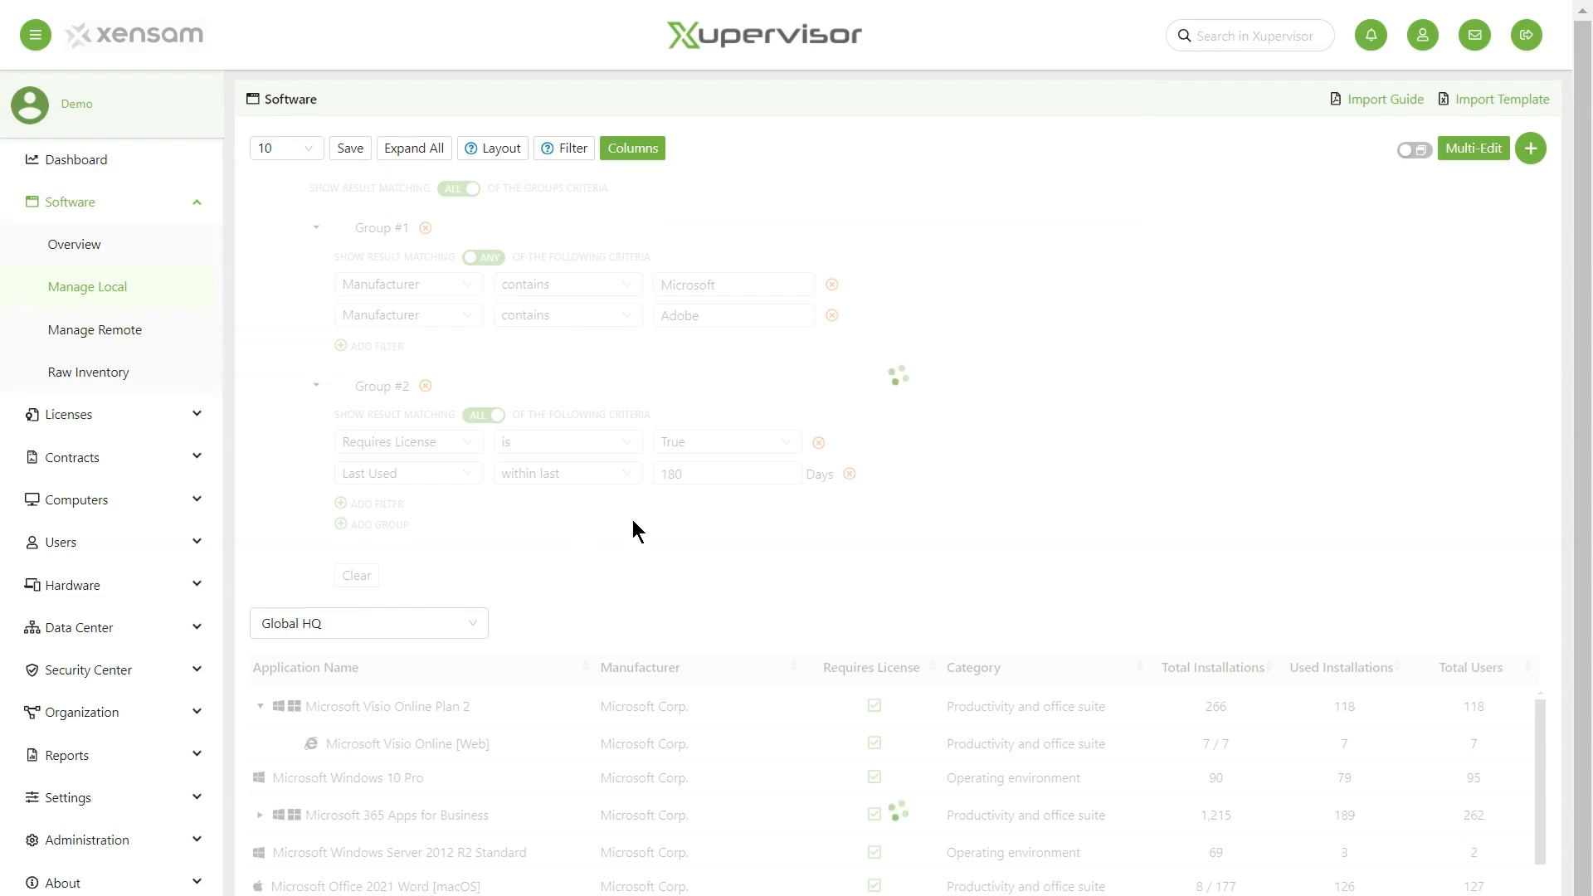
# - Update the saved layout, renaming it "Microsoft + Adobe 180 days", and bring up the layout options again
pyautogui.click(499, 153)
pyautogui.click(494, 181)
pyautogui.write('180 days')
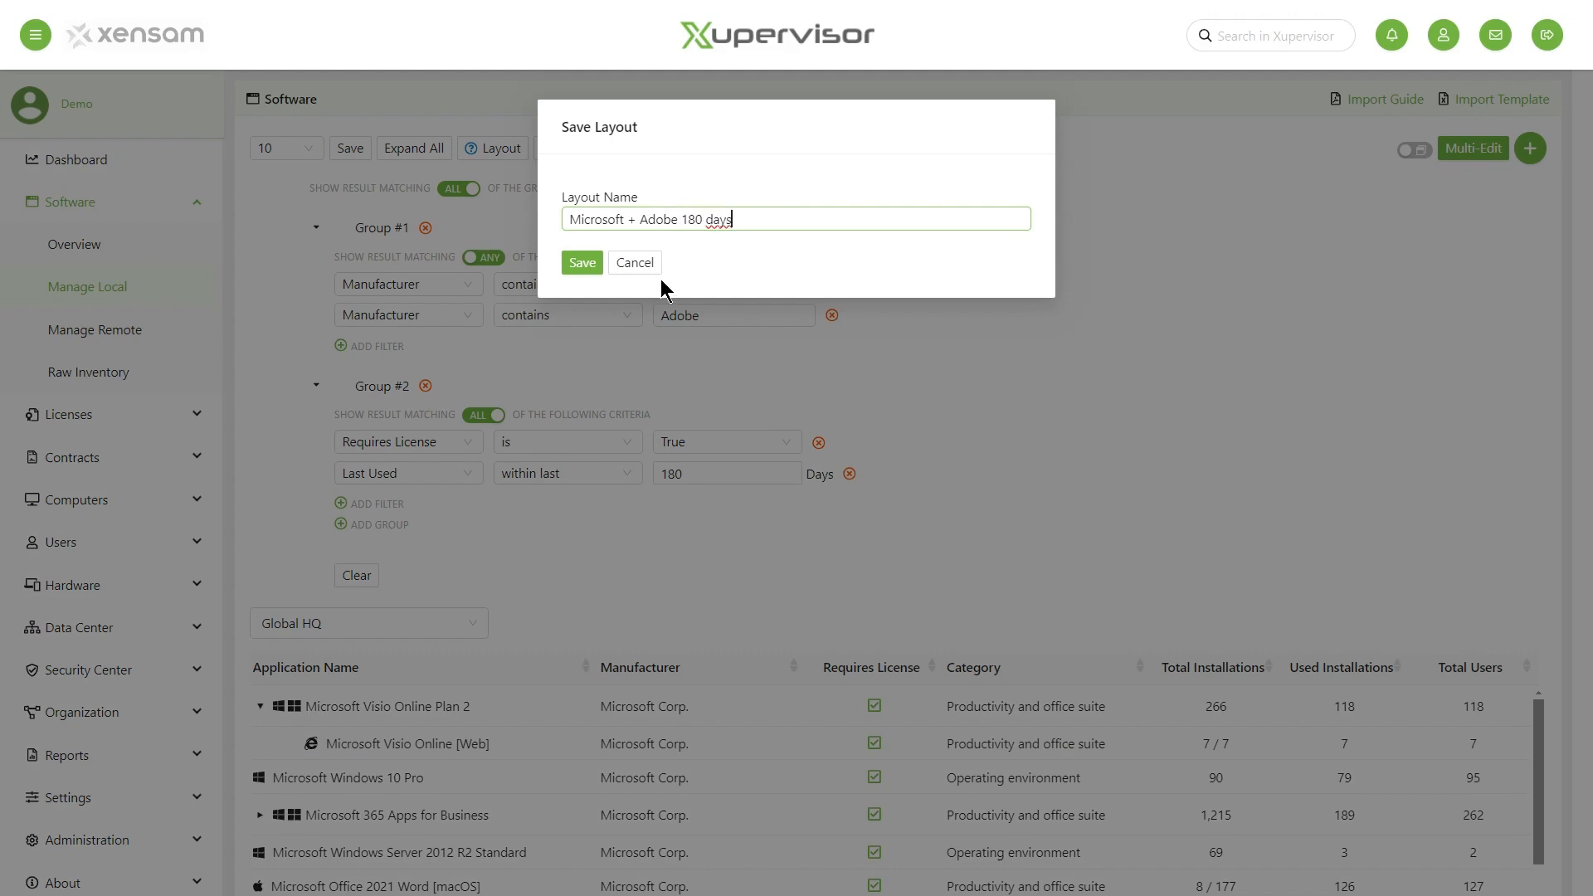
pyautogui.click(582, 264)
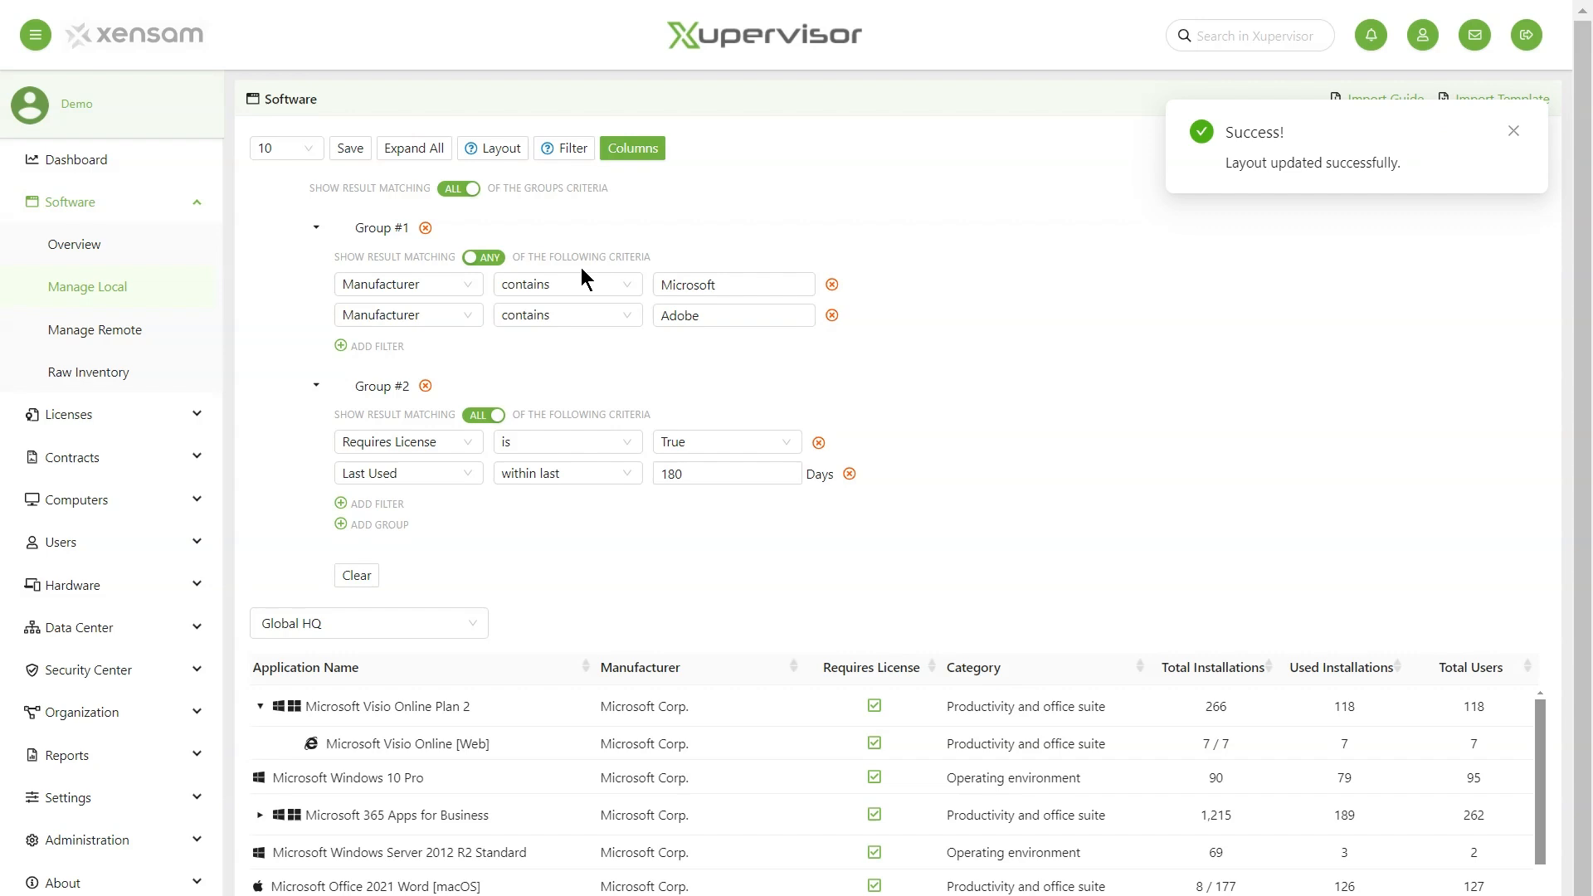
pyautogui.click(501, 152)
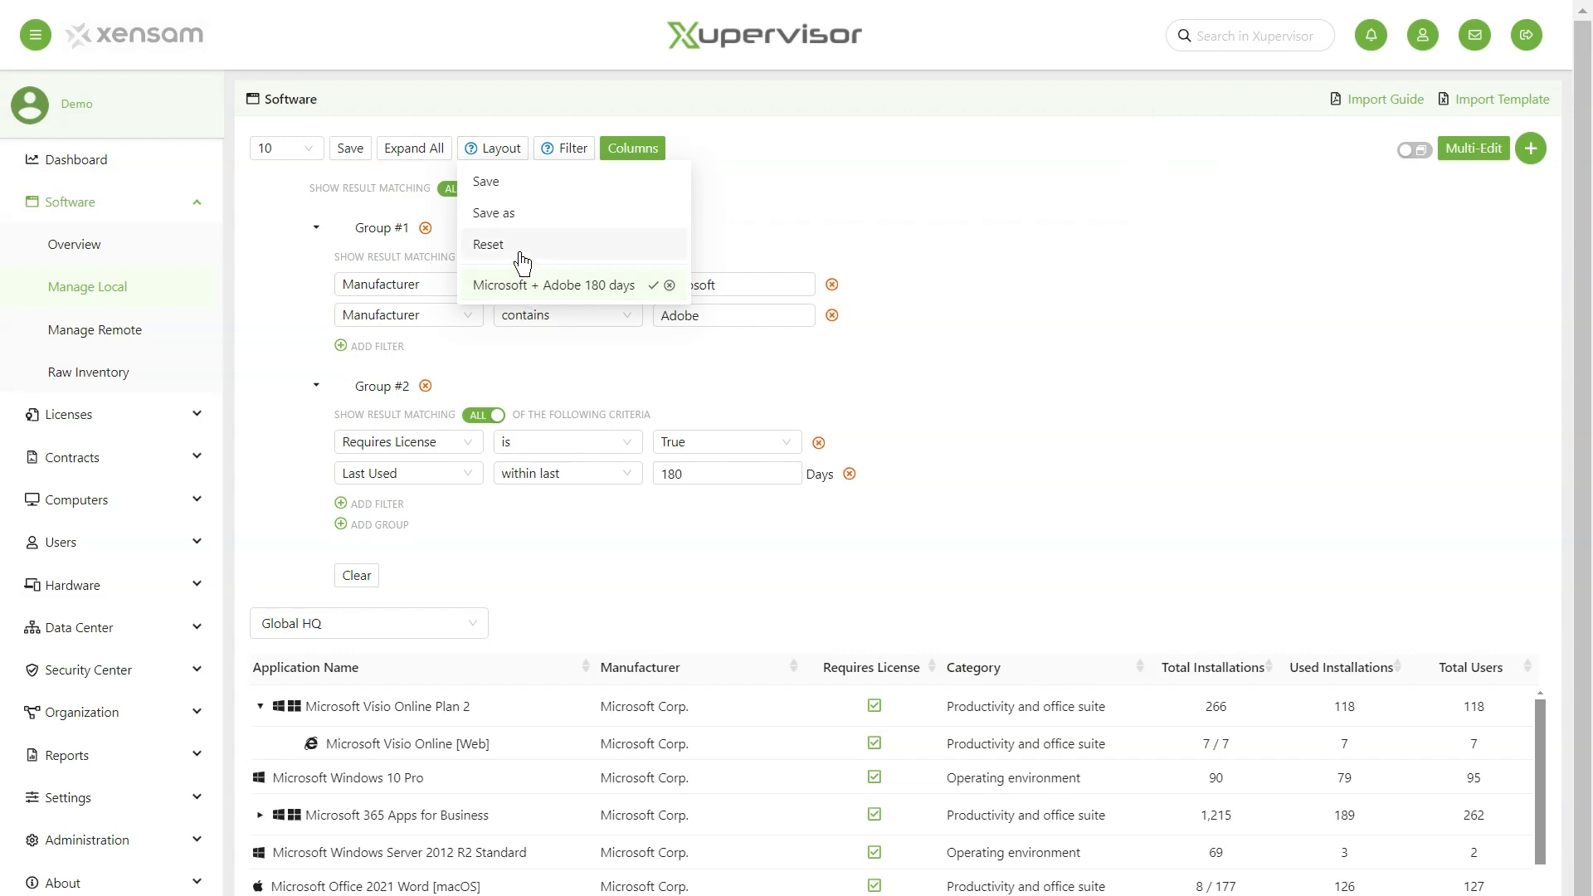
# - Reset the software list to its default layout and reapply the saved "Microsoft + Adobe 180 days" layout
pyautogui.click(489, 245)
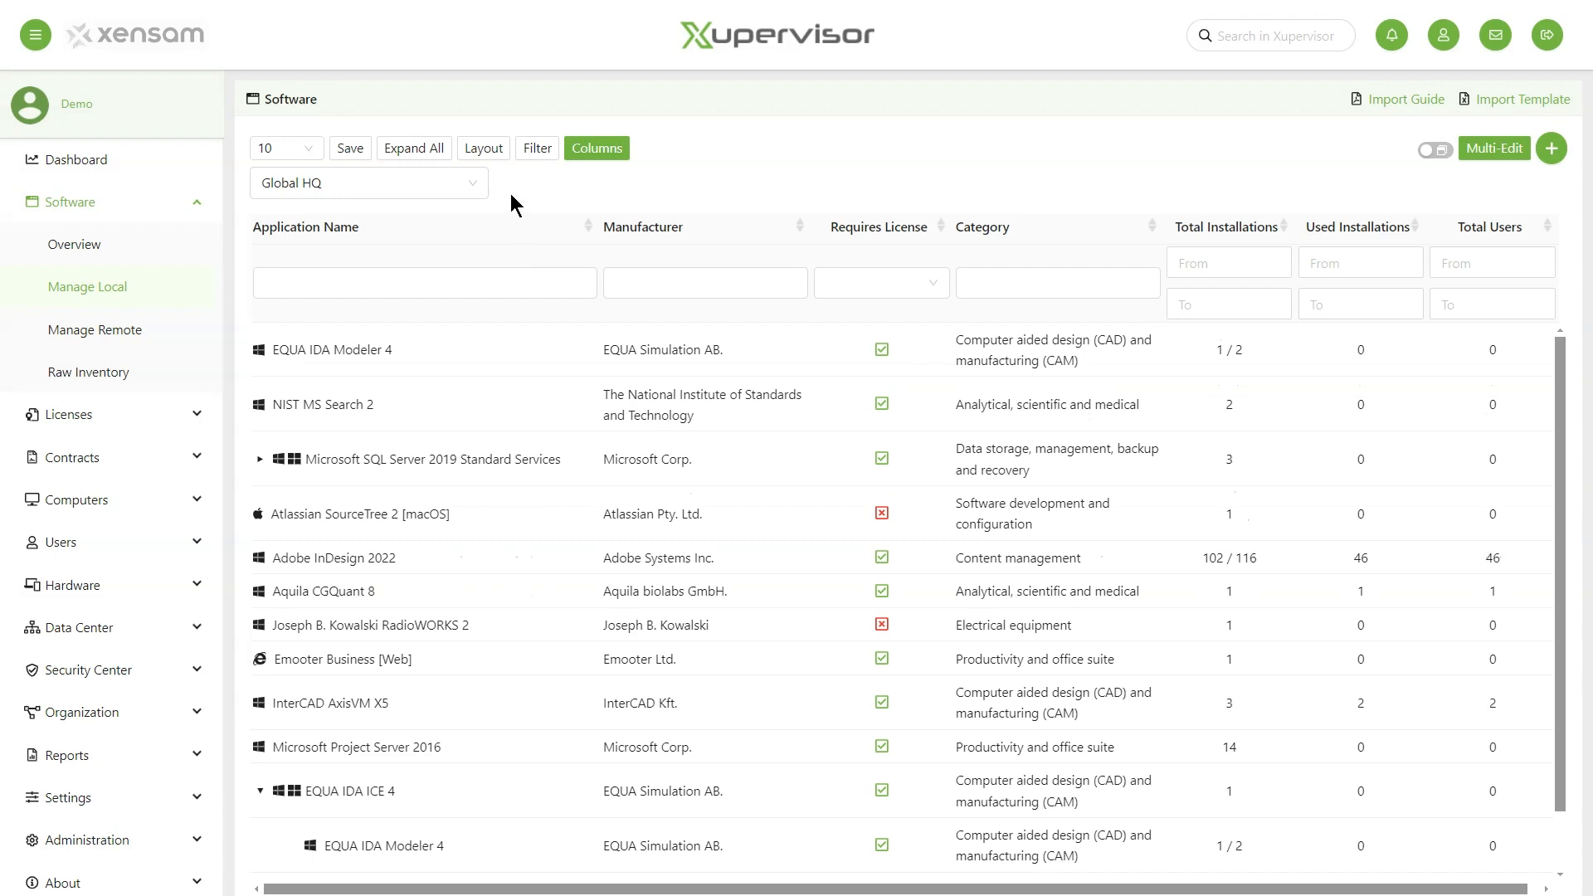
pyautogui.click(489, 151)
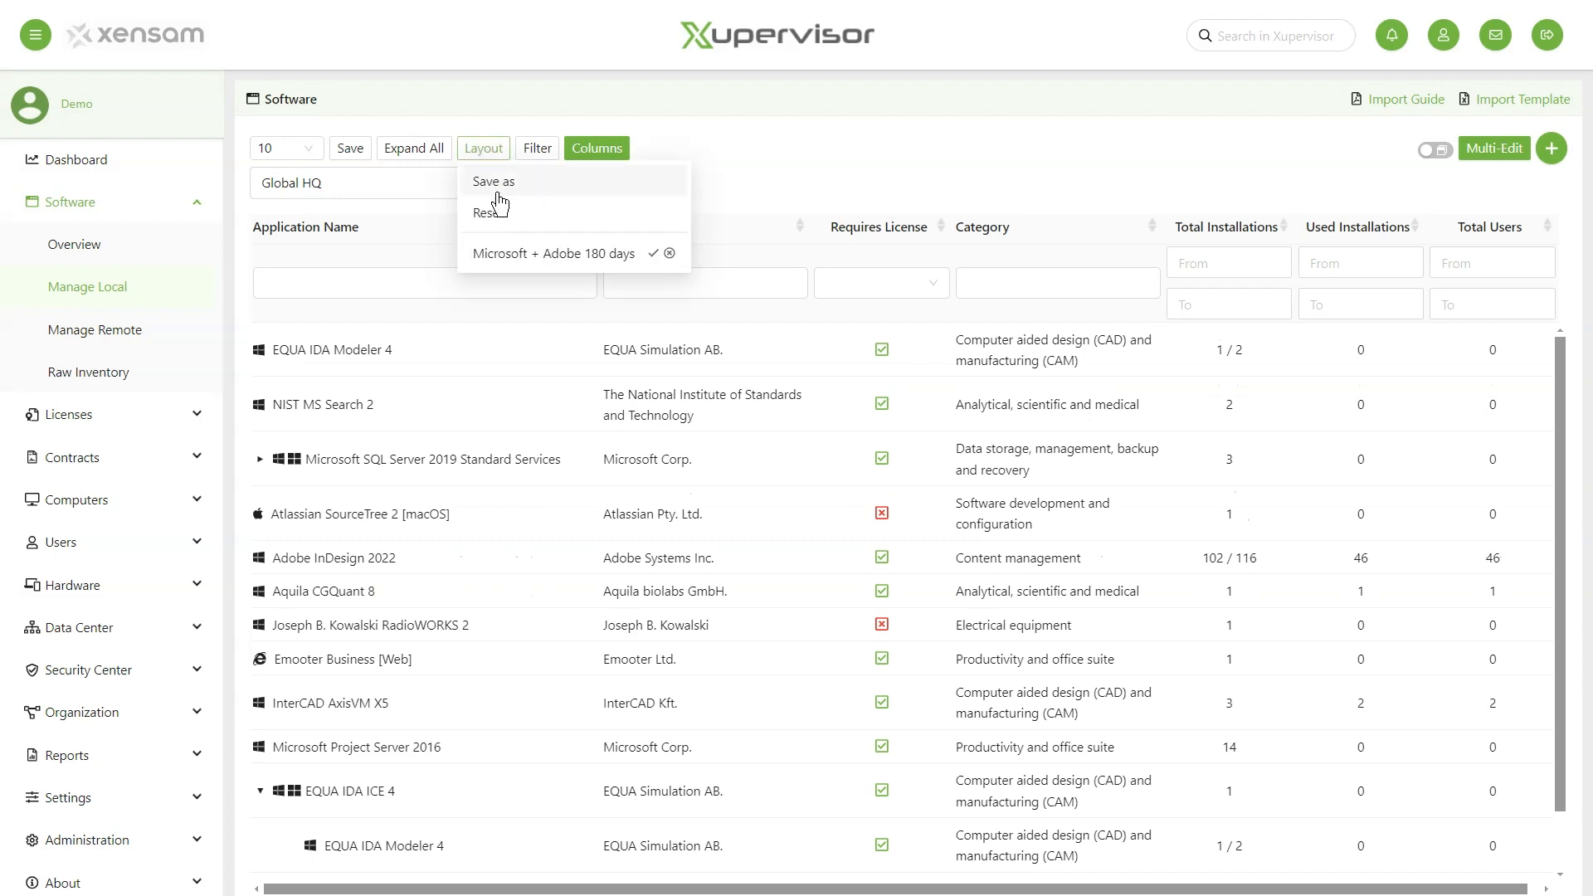
pyautogui.click(509, 257)
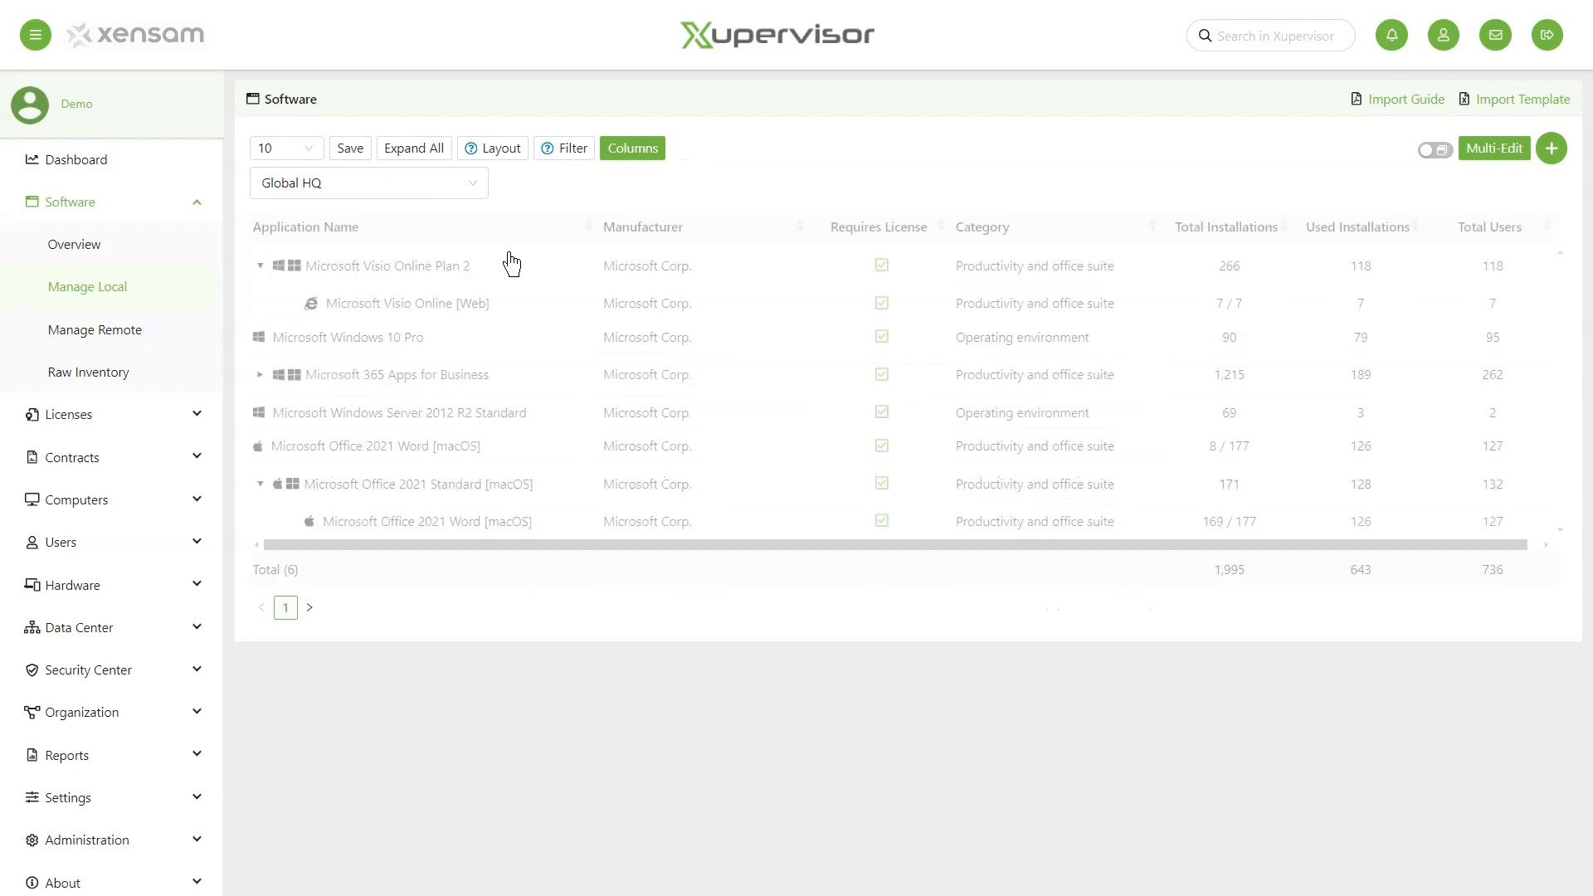
# - Start saving the filtered software list as a custom report, with "Microsoft and Adobe" as both name and description
pyautogui.click(354, 153)
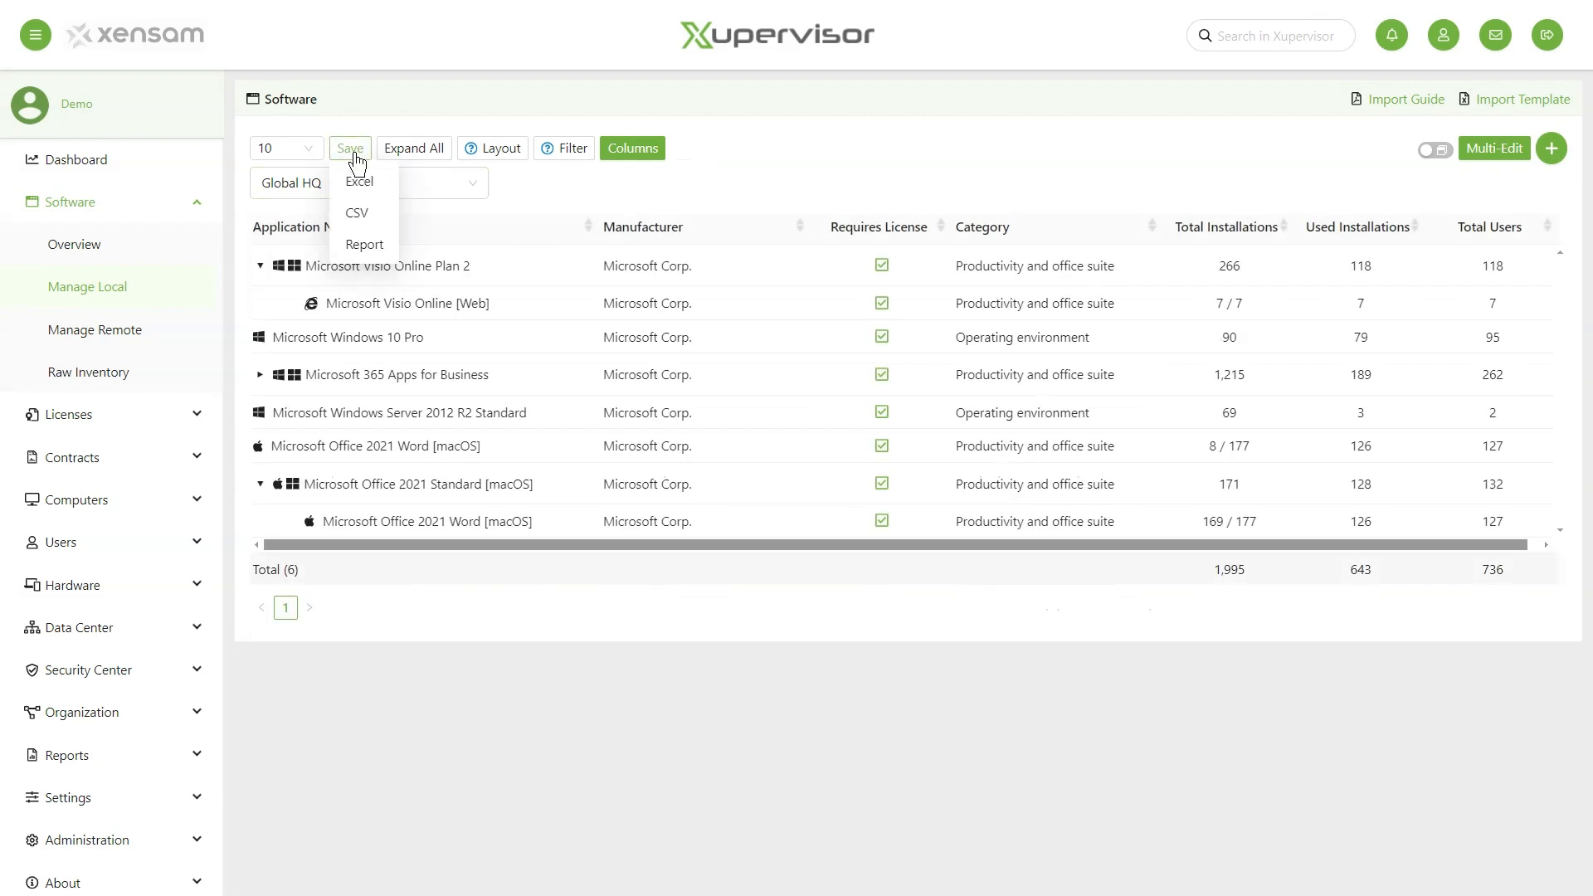
pyautogui.click(365, 253)
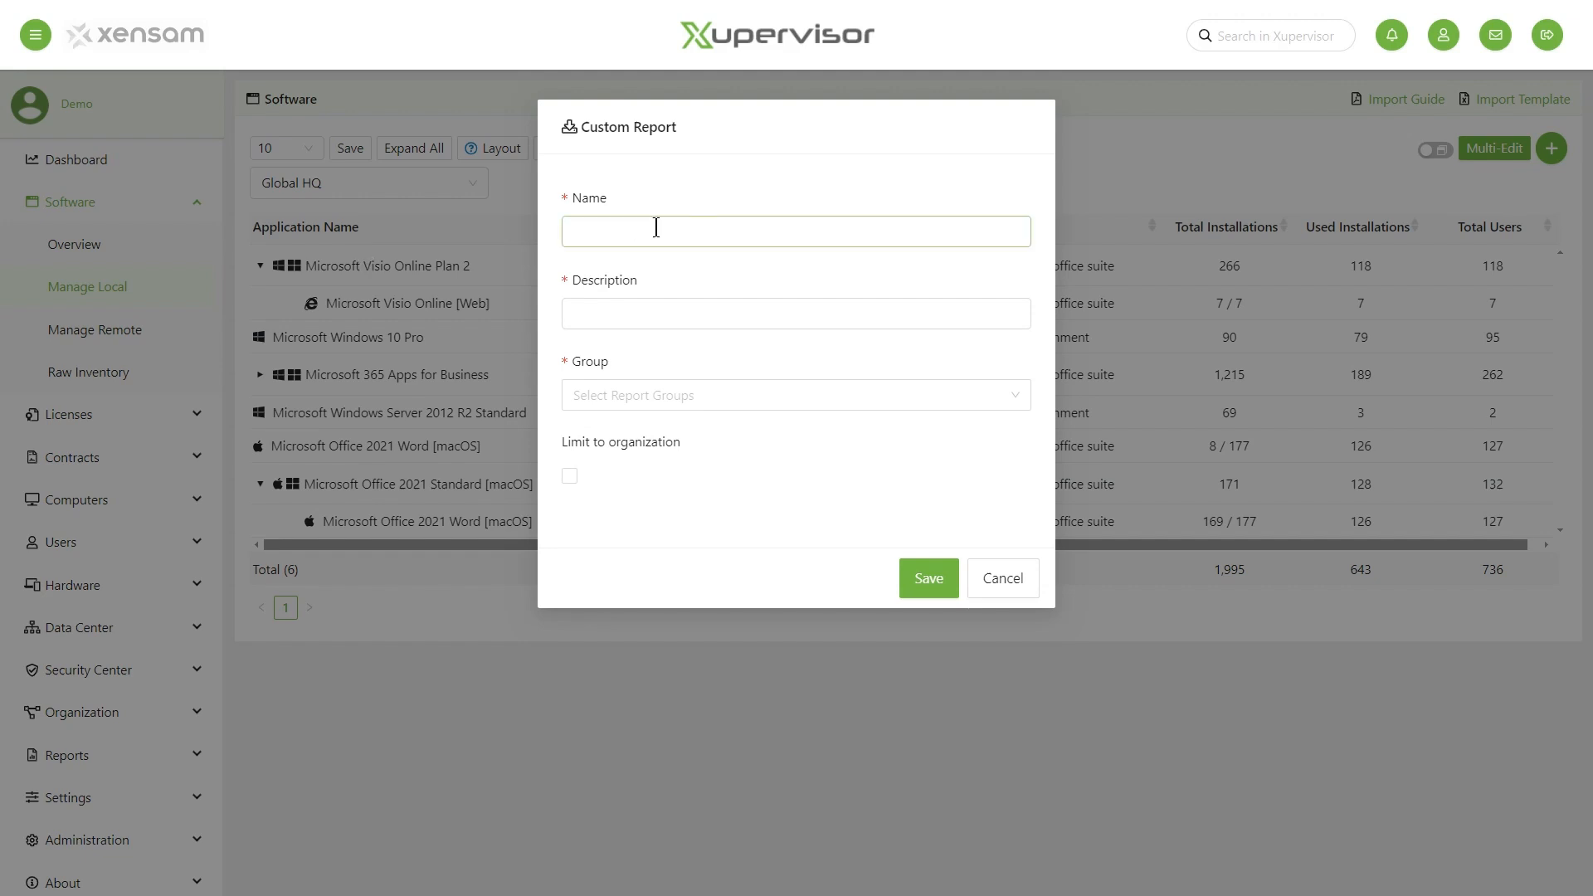
pyautogui.click(701, 232)
pyautogui.write('Microsoft and Adobe')
pyautogui.press('Tab')
pyautogui.write('Microsoft and Adobe')
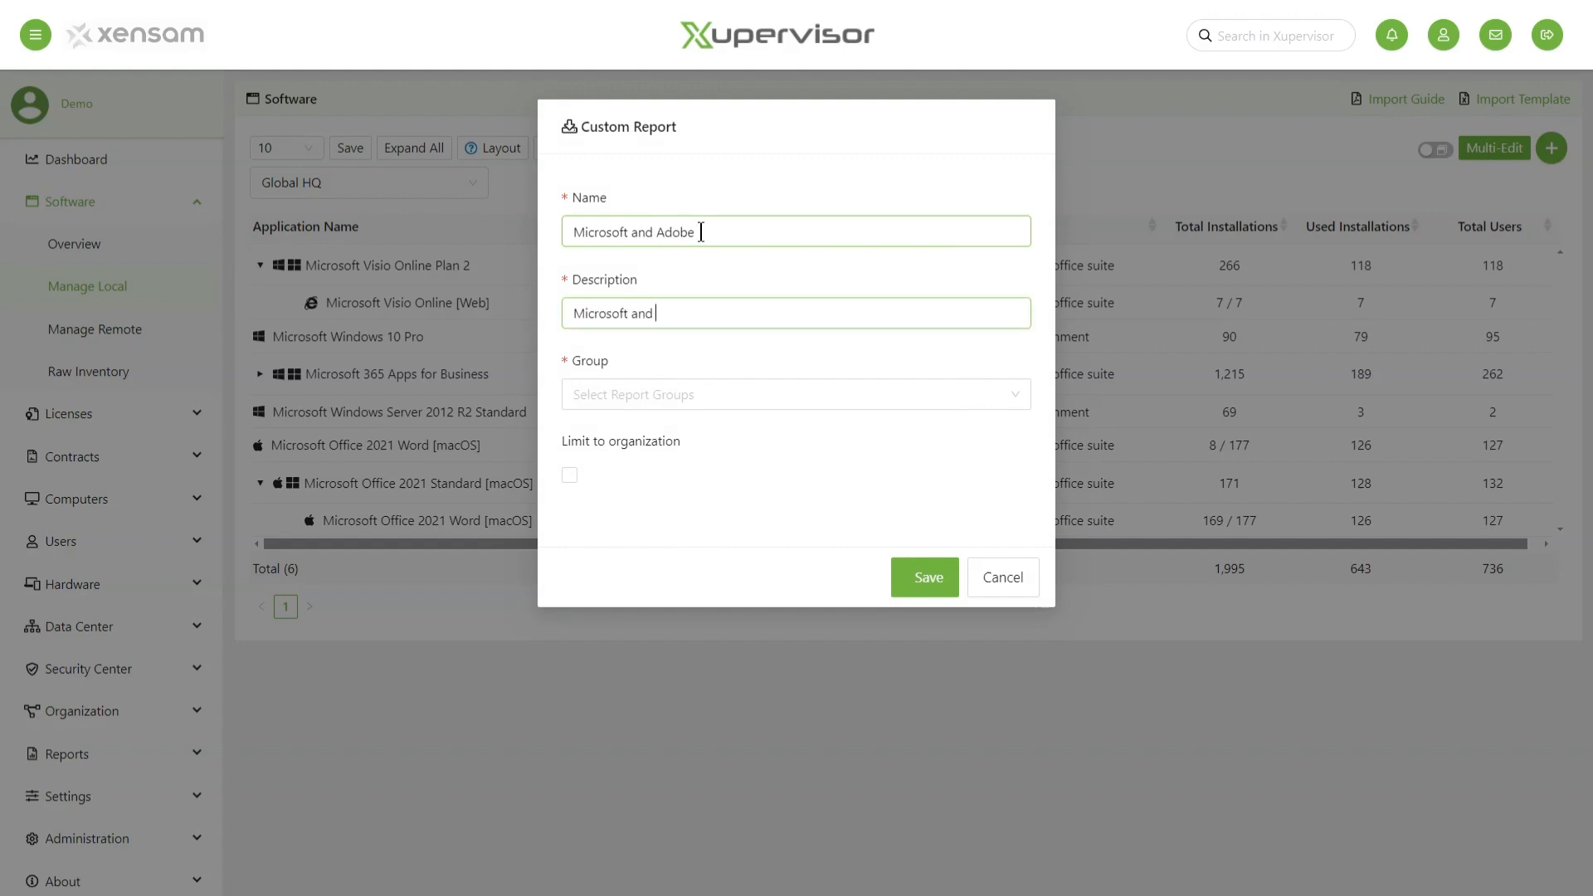
# - Assign the custom report to the Adobe and Microsoft report groups and save it
pyautogui.click(715, 395)
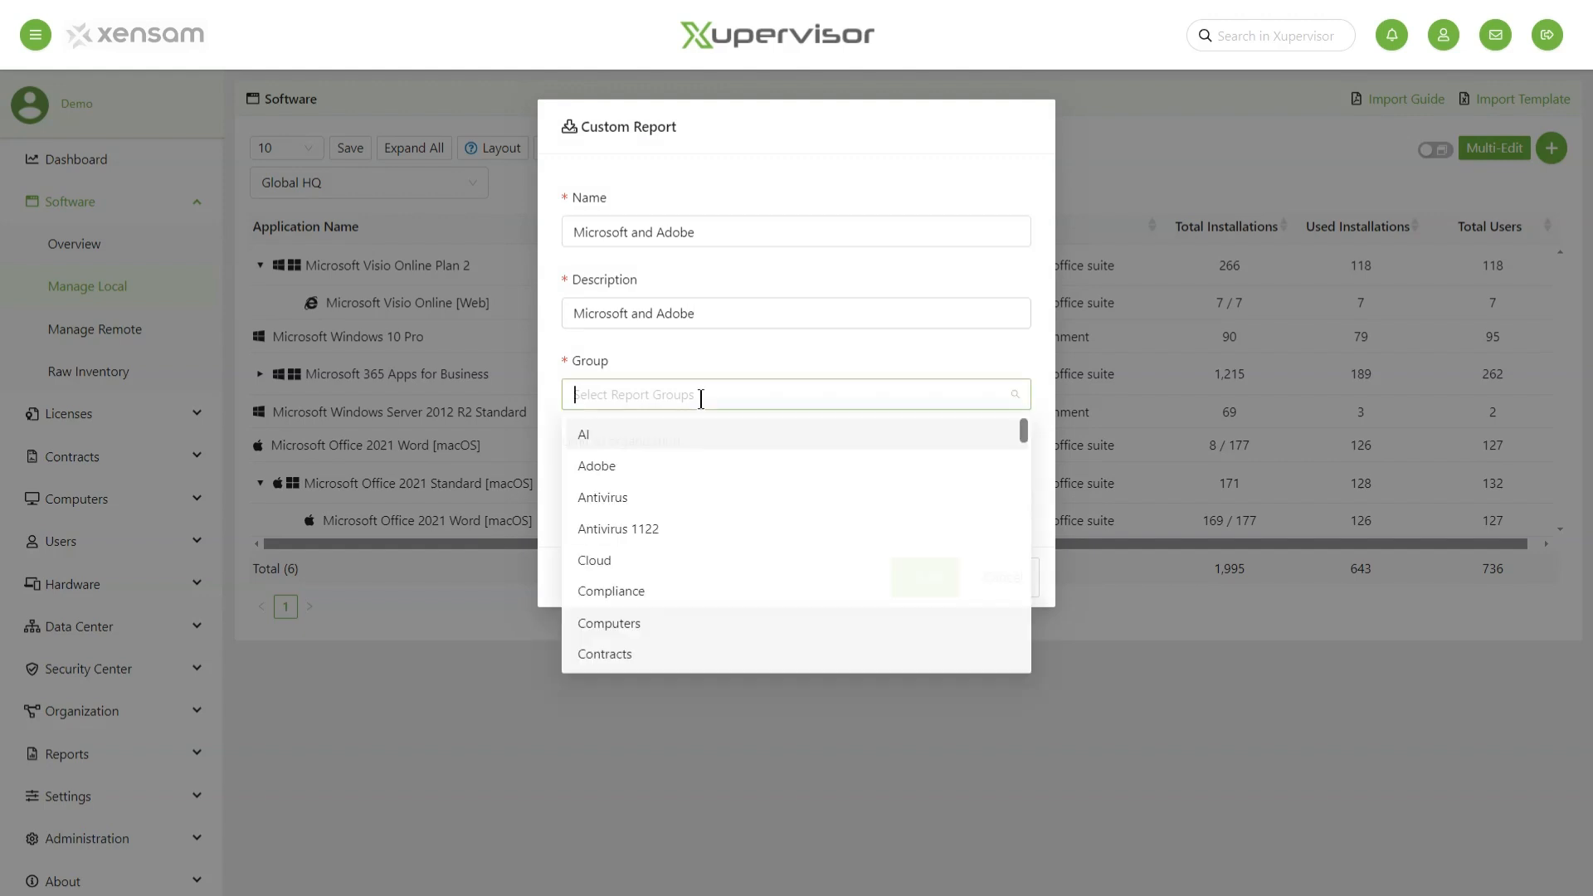
pyautogui.click(672, 462)
pyautogui.click(680, 406)
pyautogui.click(681, 407)
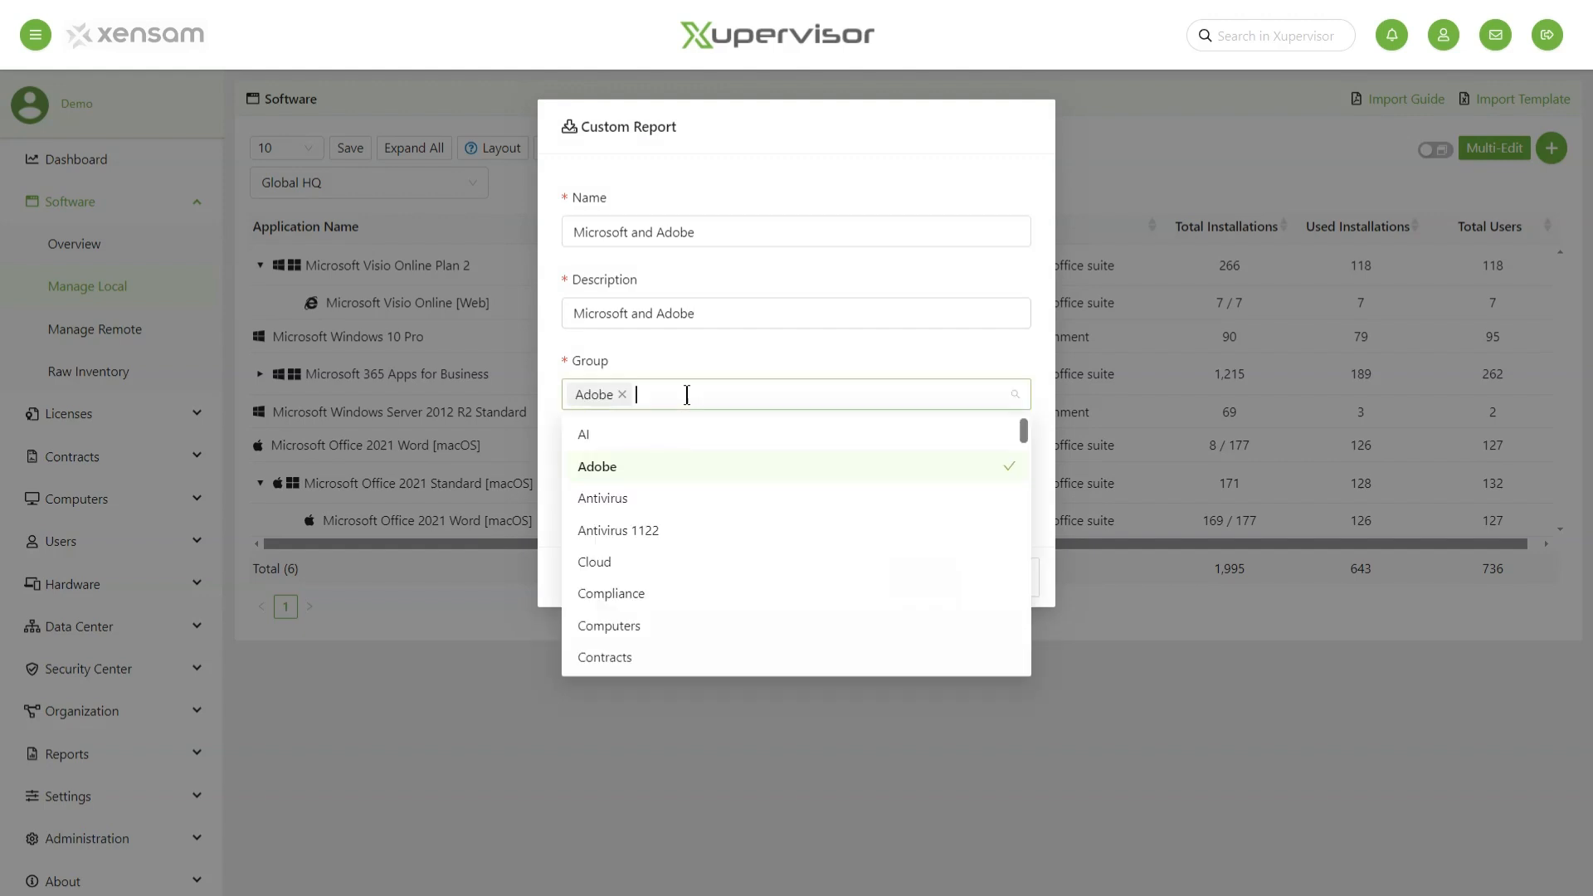
pyautogui.write('mi')
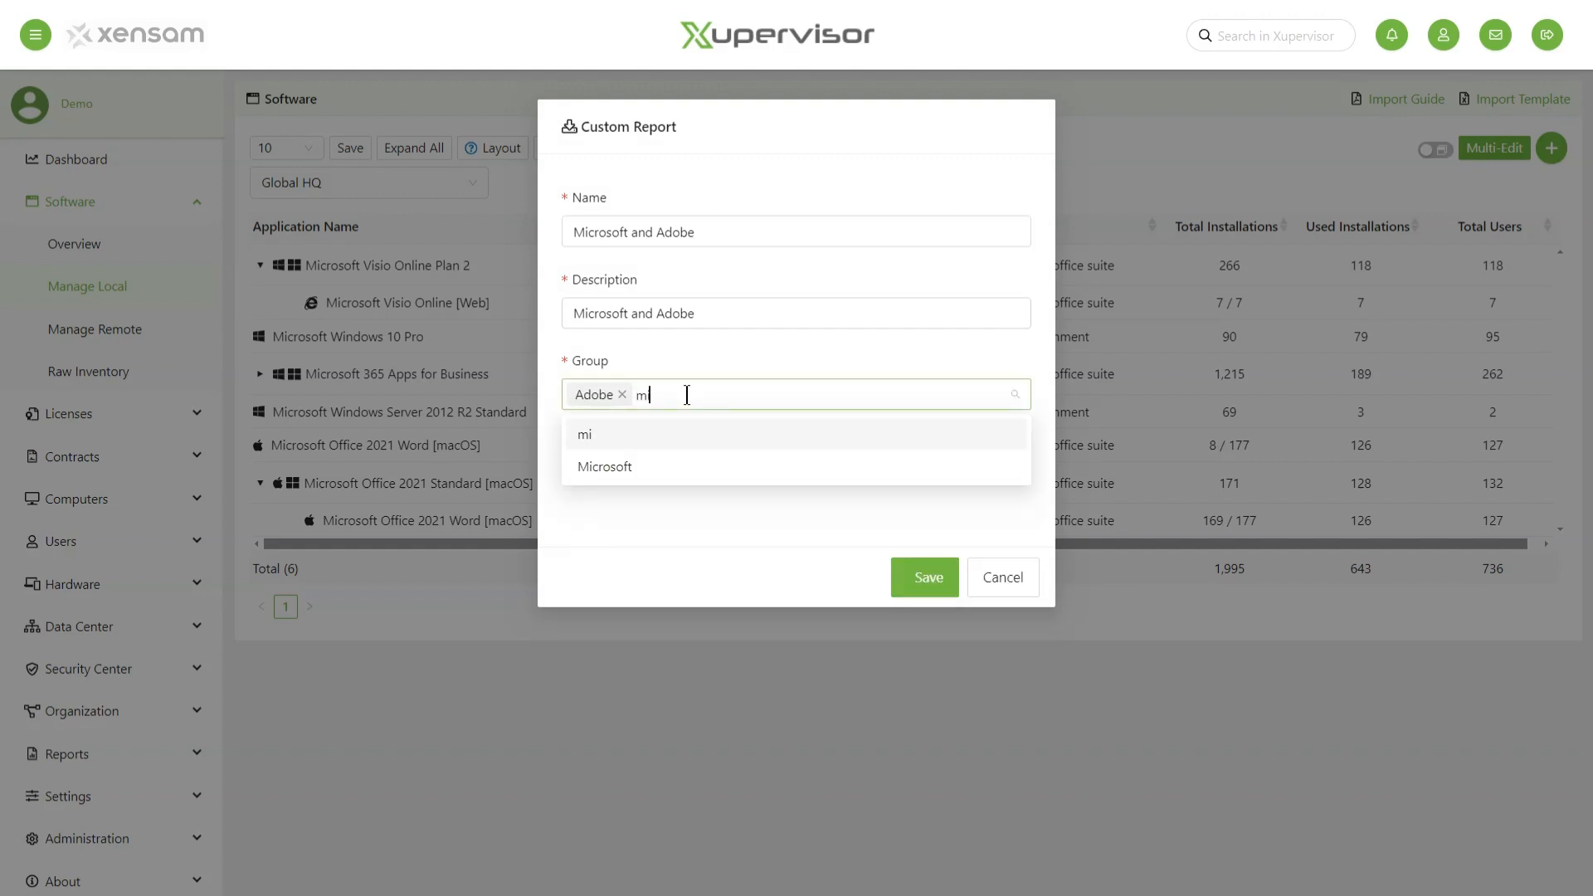
pyautogui.click(662, 465)
pyautogui.click(918, 584)
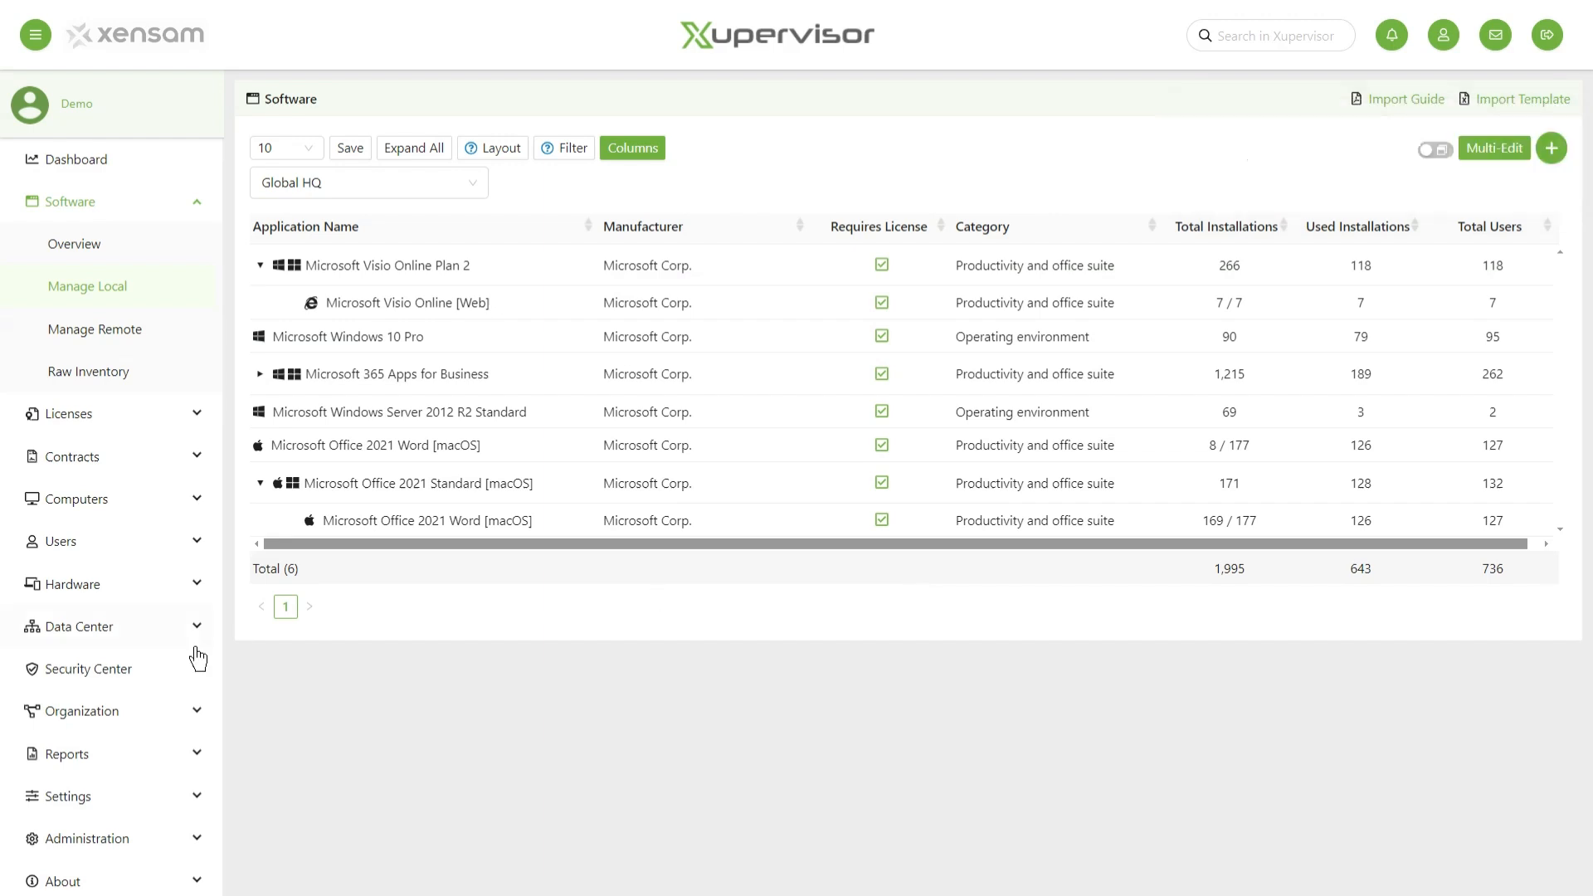
# - Load the "Microsoft and Adobe" report from the custom reports to view its contents, and close it again
pyautogui.click(164, 765)
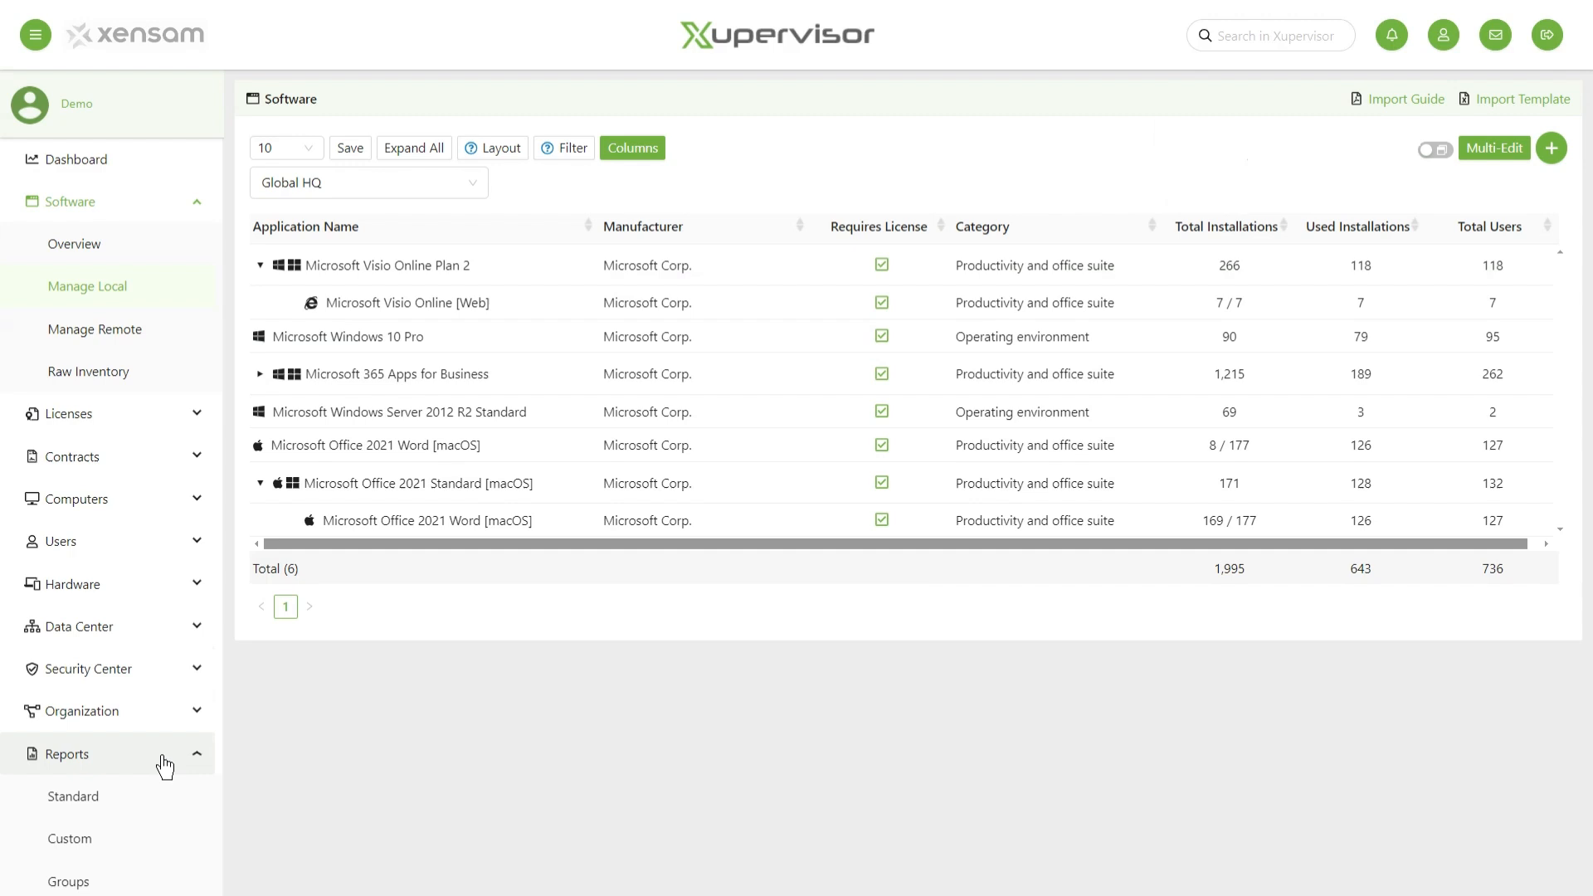
pyautogui.click(82, 845)
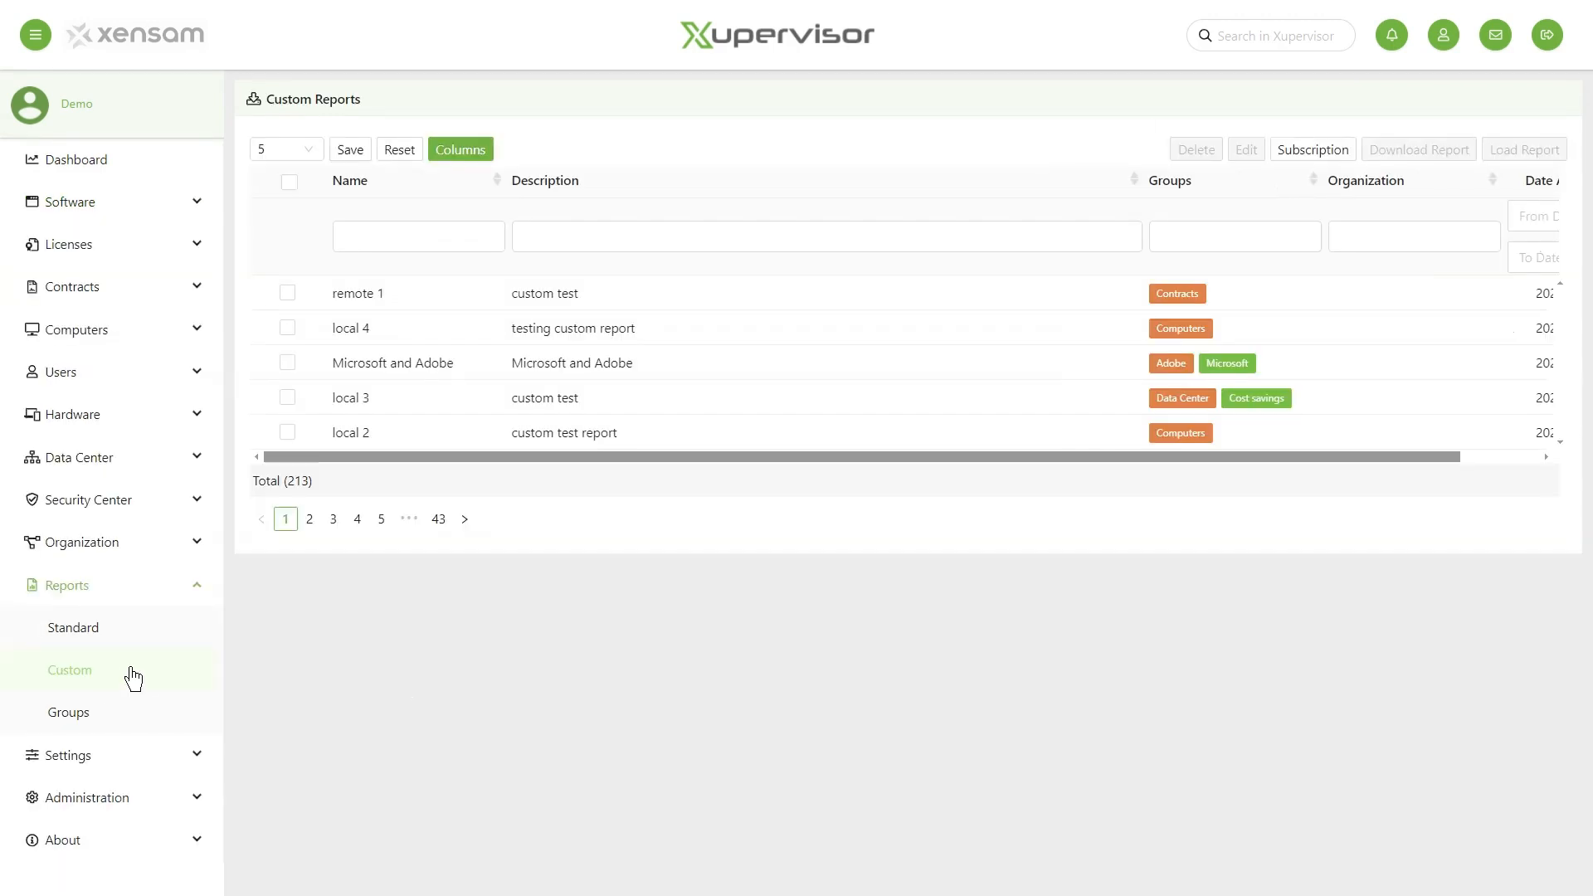
pyautogui.click(287, 362)
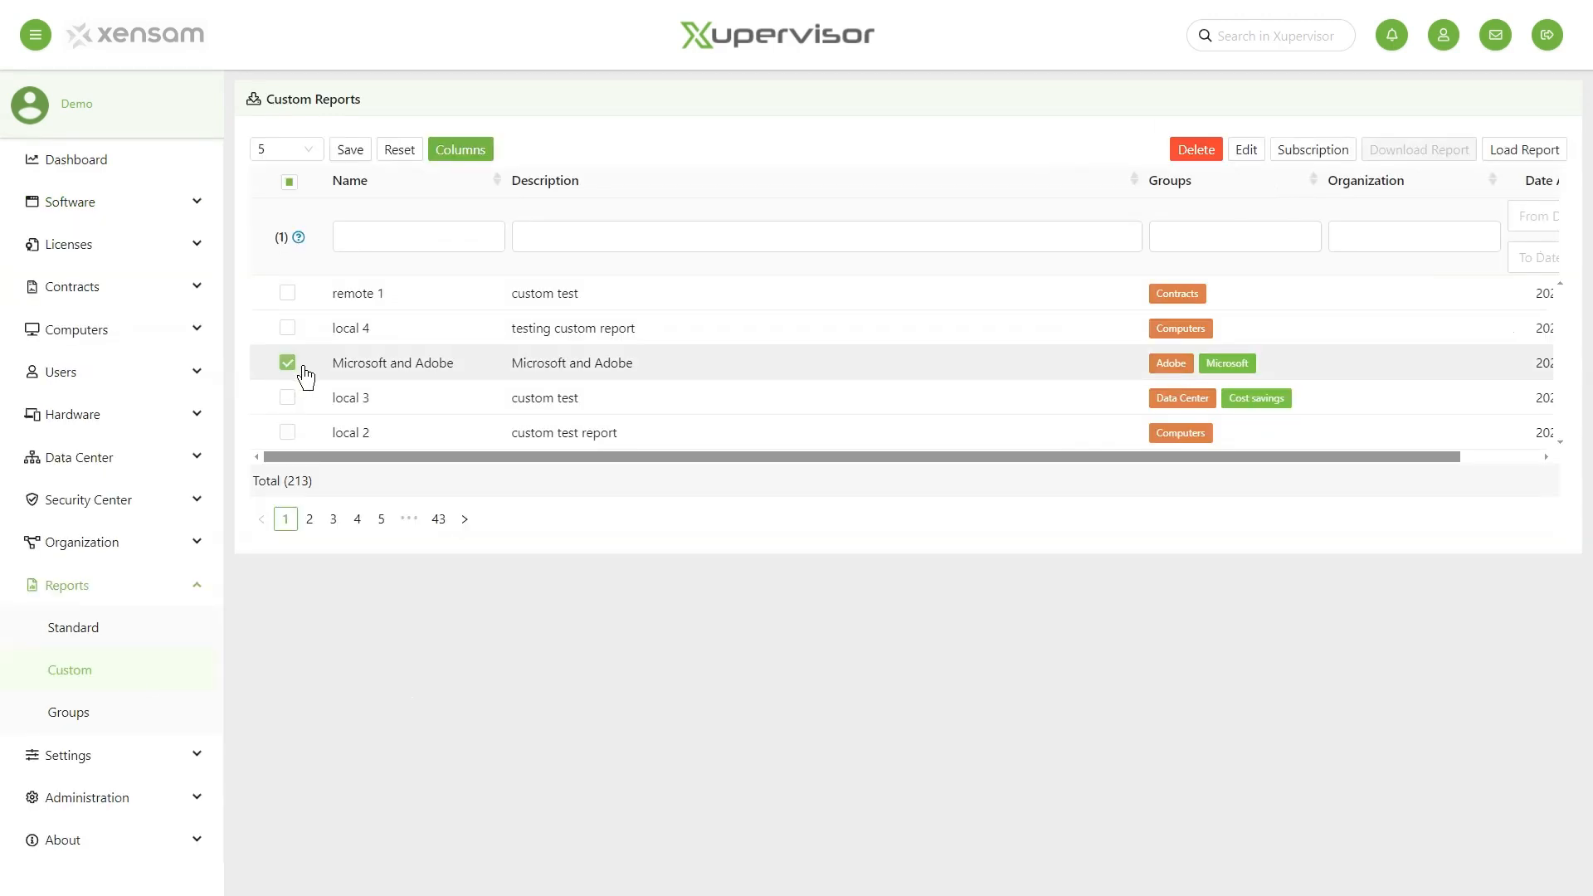
pyautogui.click(1517, 151)
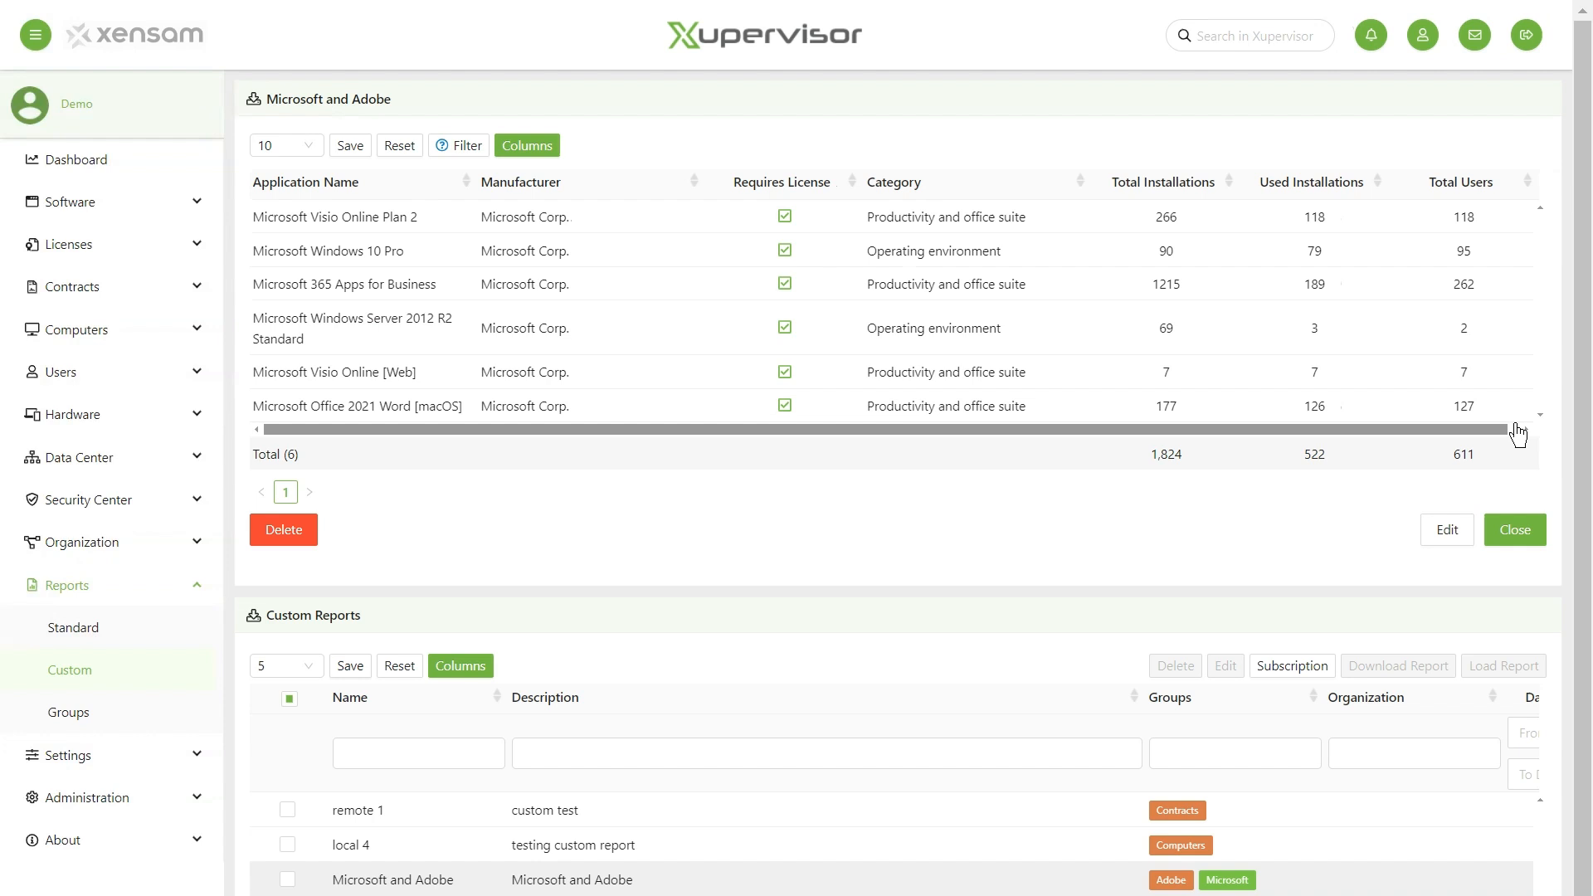
pyautogui.click(1516, 530)
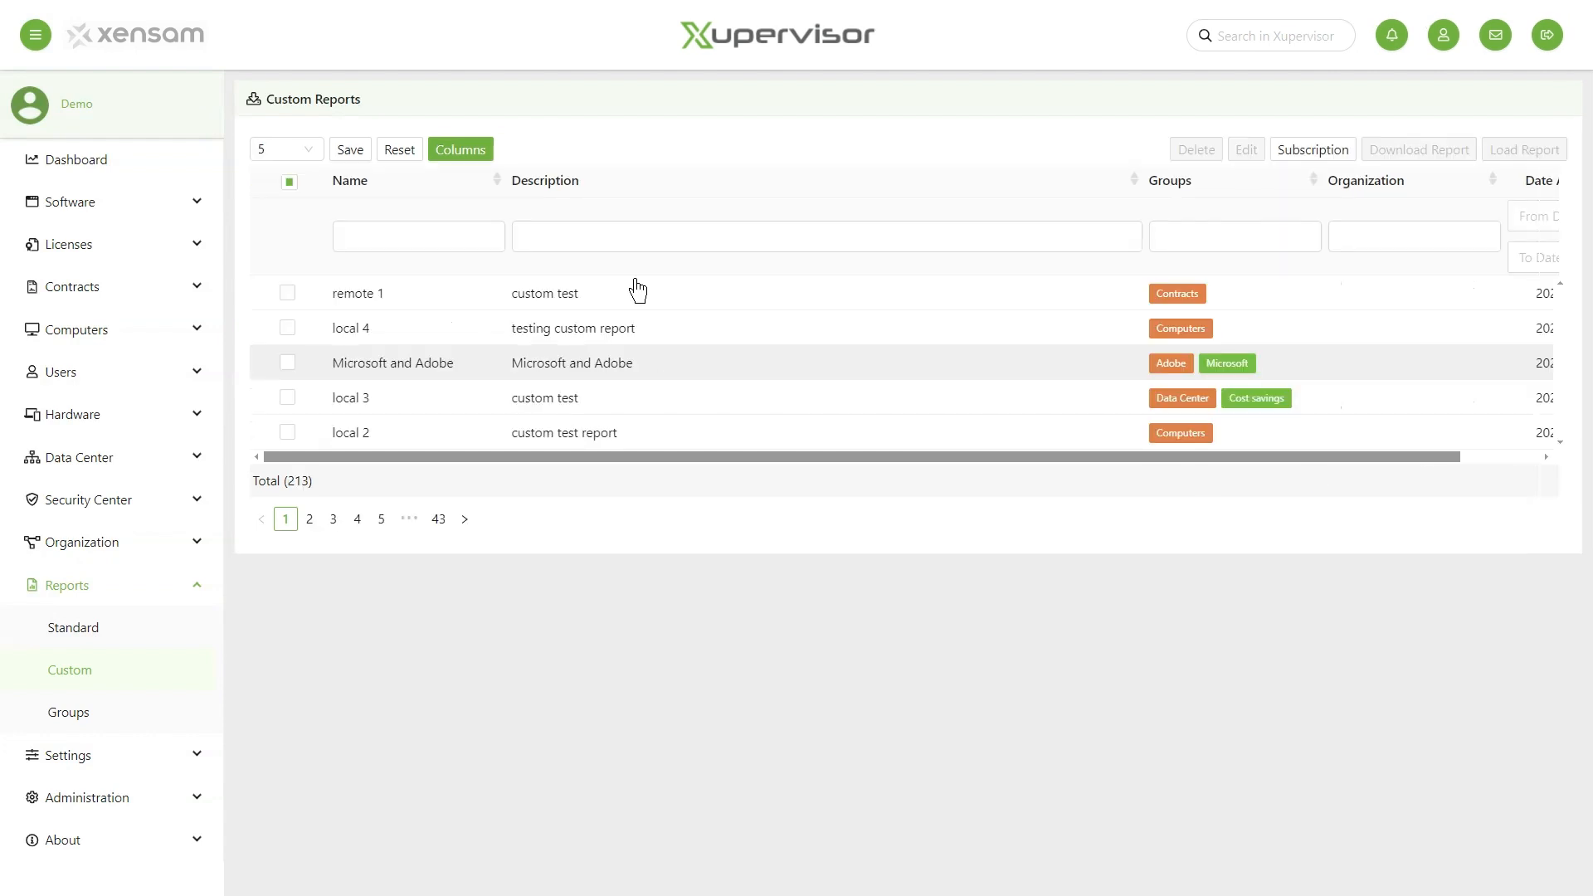
# - Filter the custom reports by the description "users cloud licenses report" and bring up the download formats for the matching report
pyautogui.hotkey('ctrl', 'v')
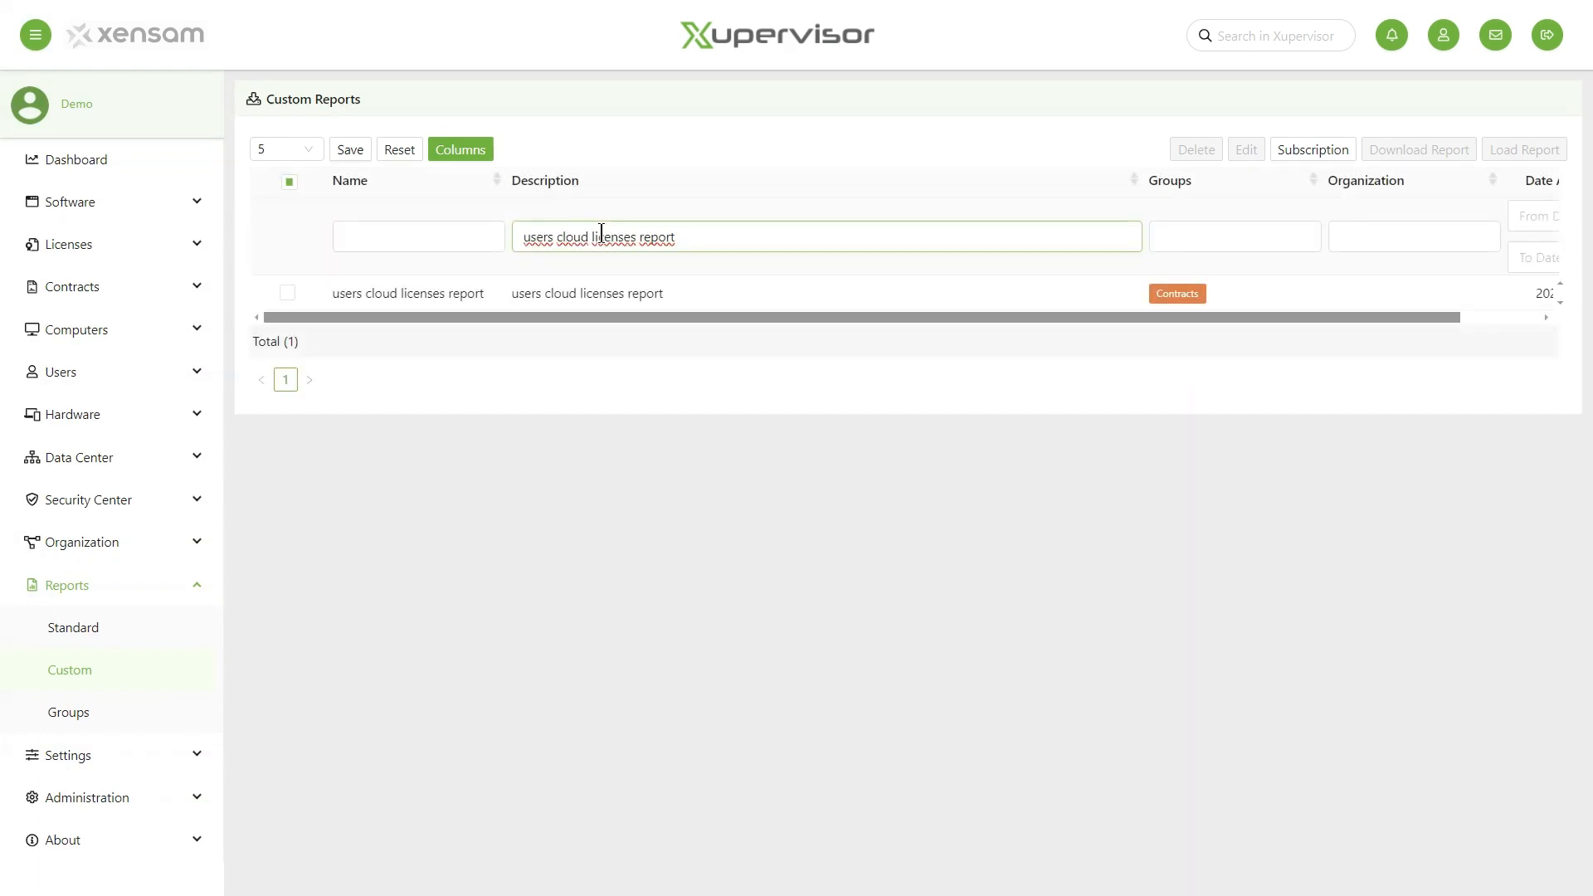
pyautogui.click(382, 297)
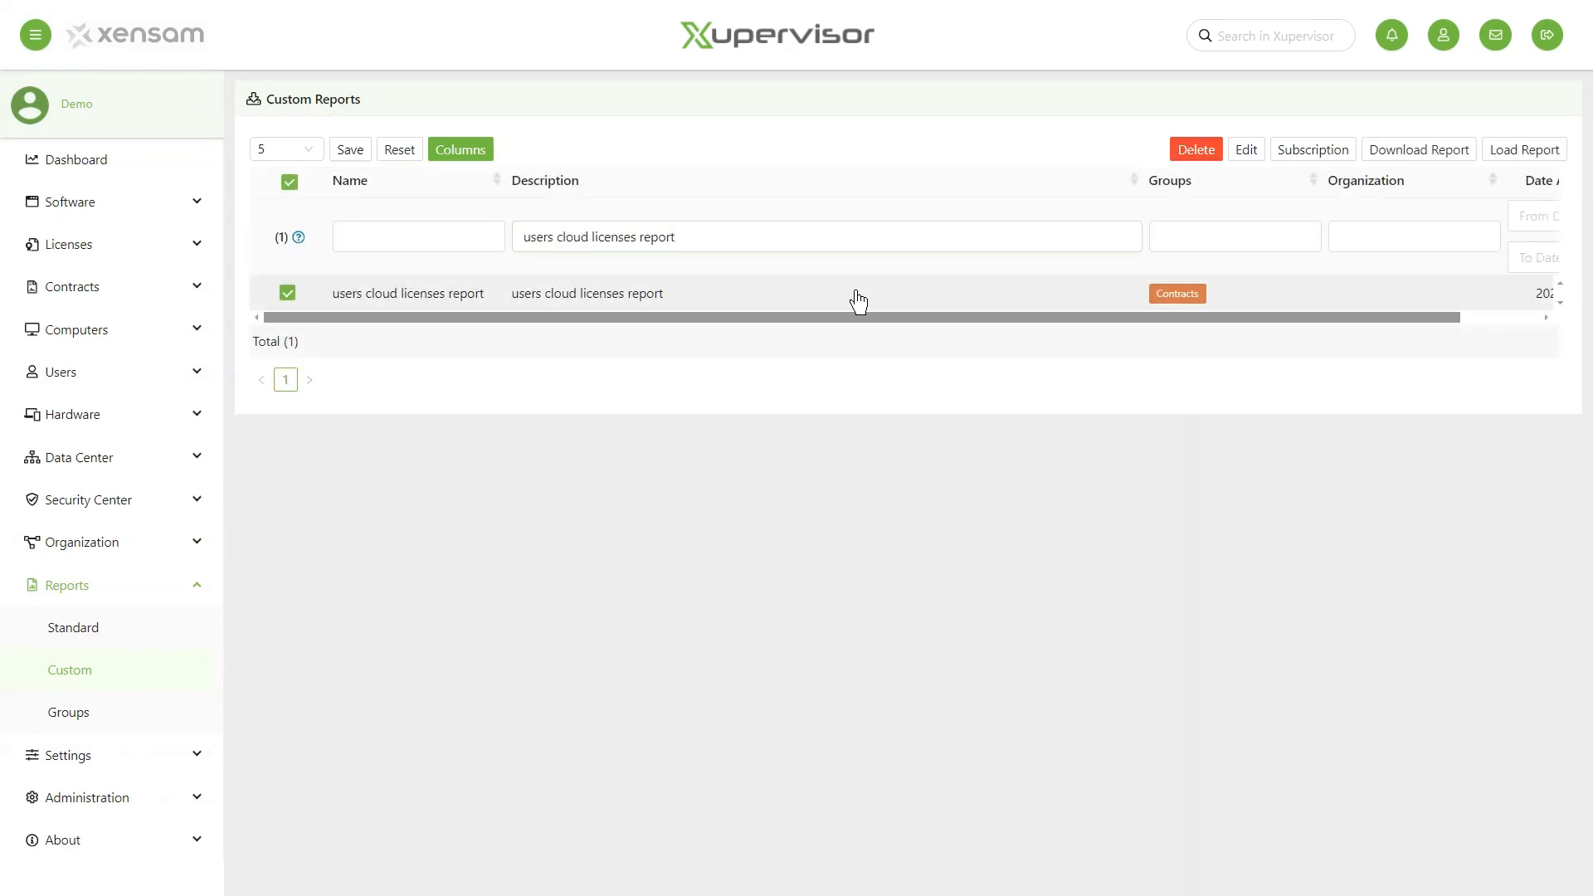
pyautogui.moveTo(1434, 160)
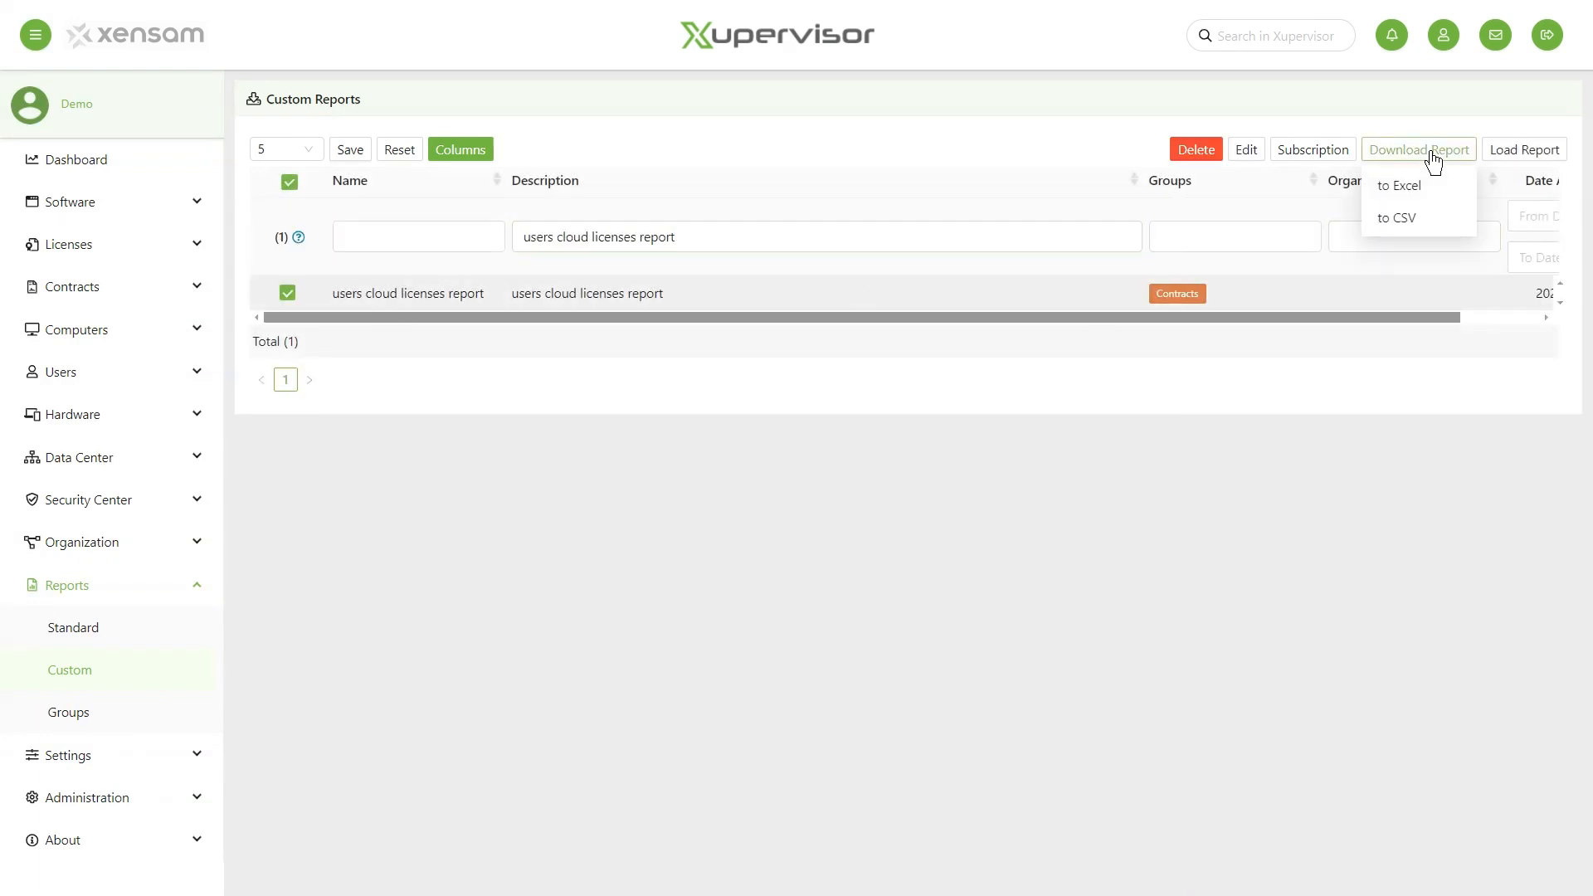